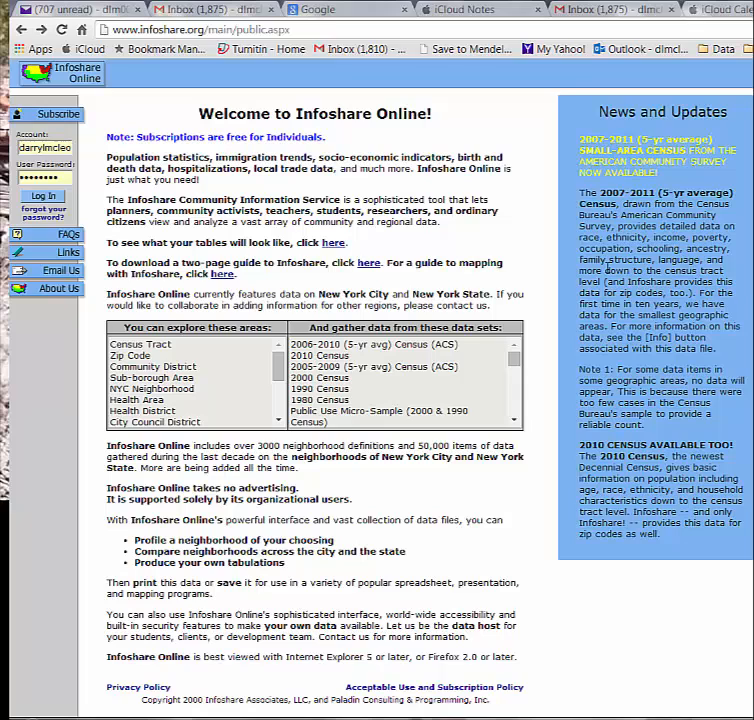
- Read the news note on the 2007-2011 census data, view the subscription options, and return to the welcome page
drag(581, 190, 717, 349)
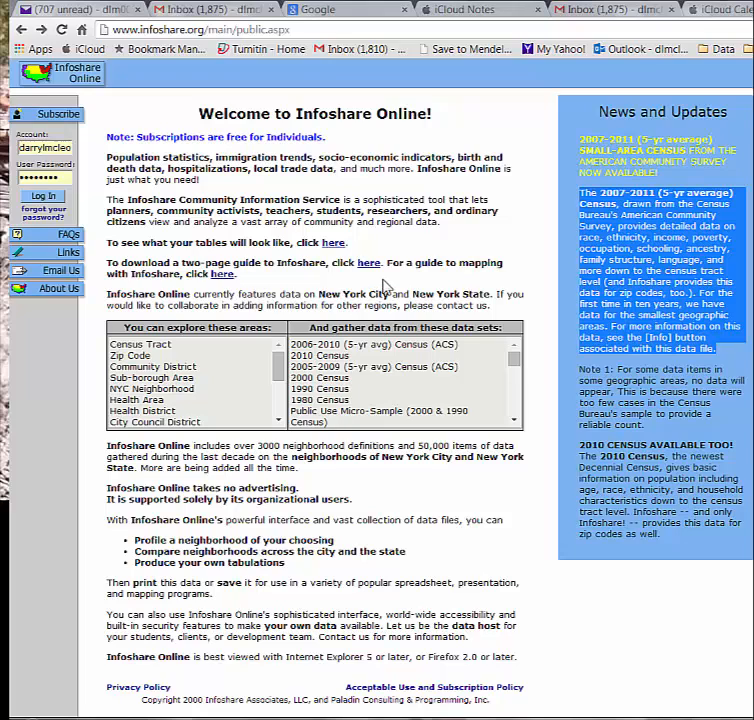
click(467, 291)
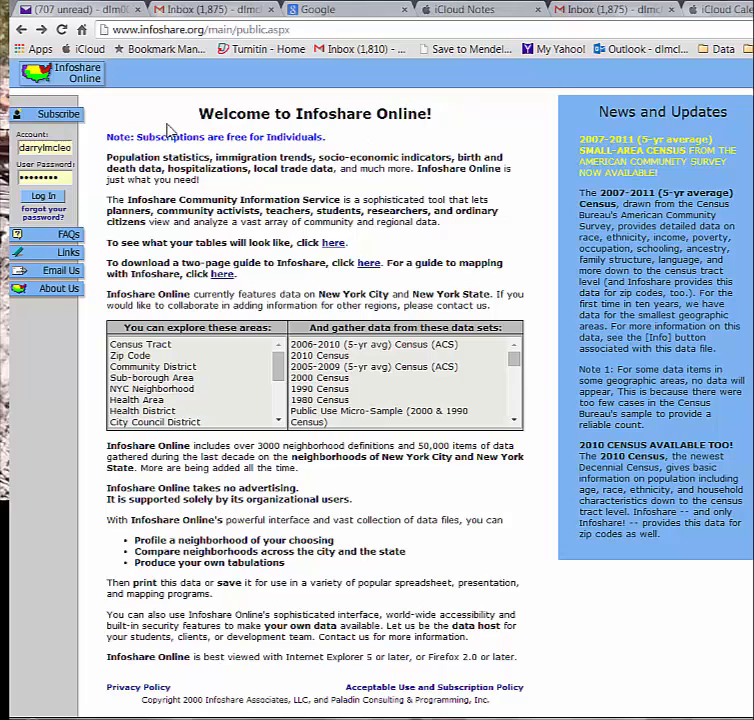
click(60, 118)
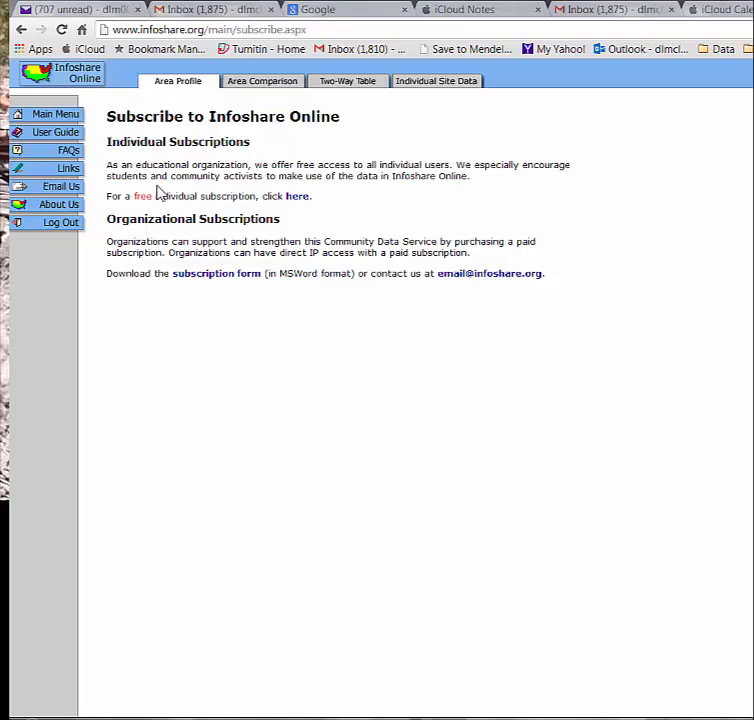
click(21, 29)
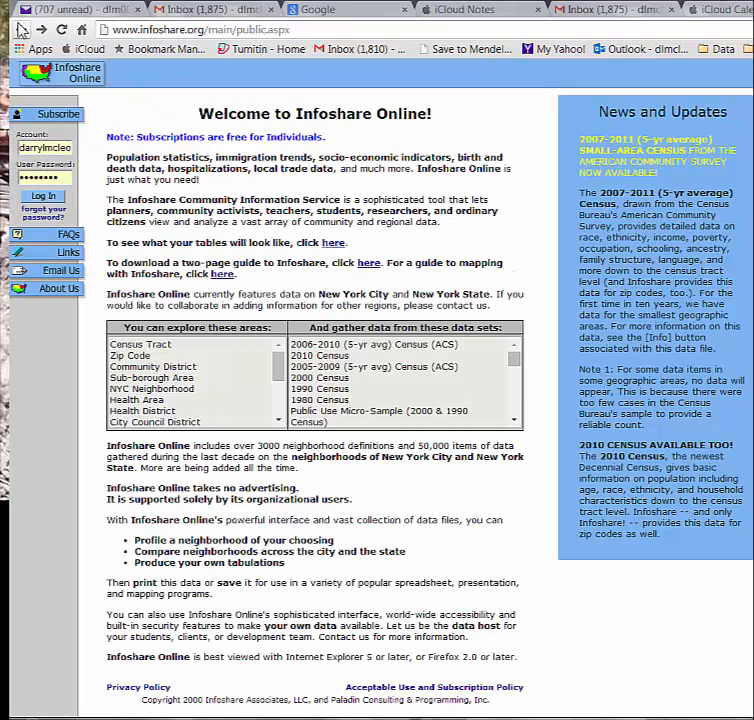
- Log in with the prefilled account and start an area profile for New York State with State as the area type
click(43, 196)
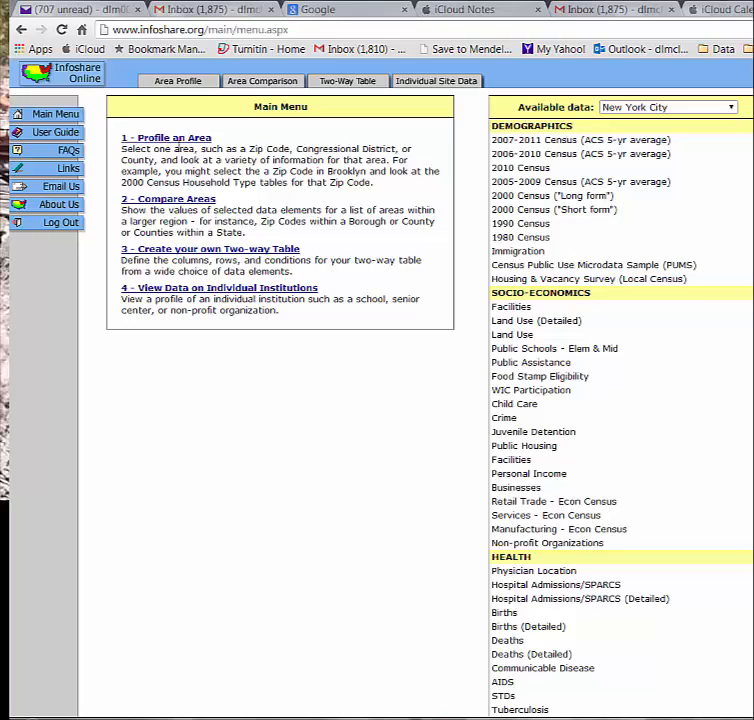
click(183, 140)
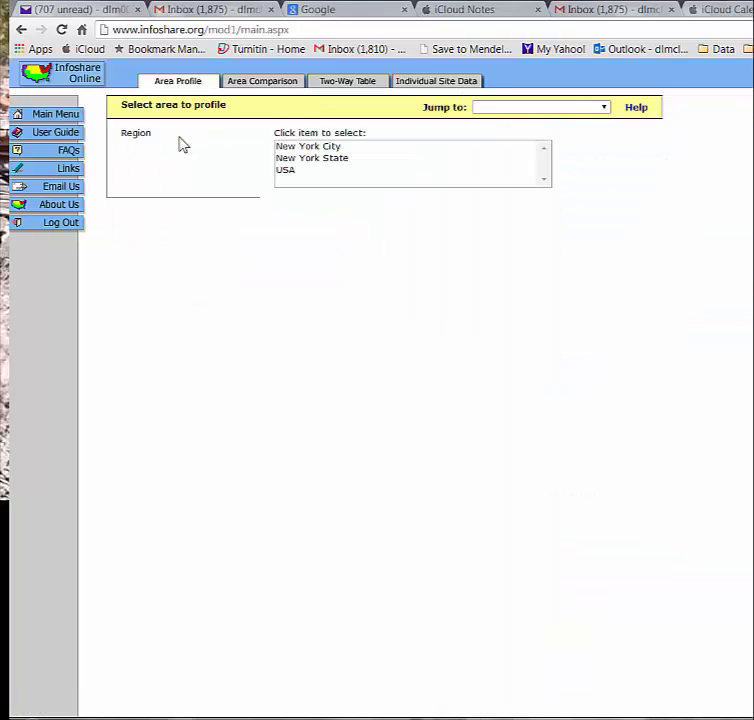
click(321, 159)
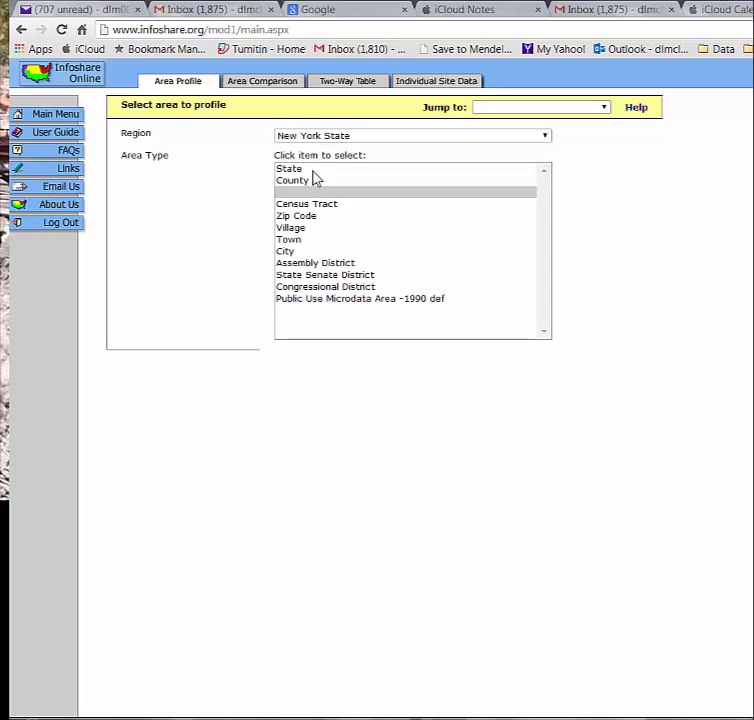
click(312, 170)
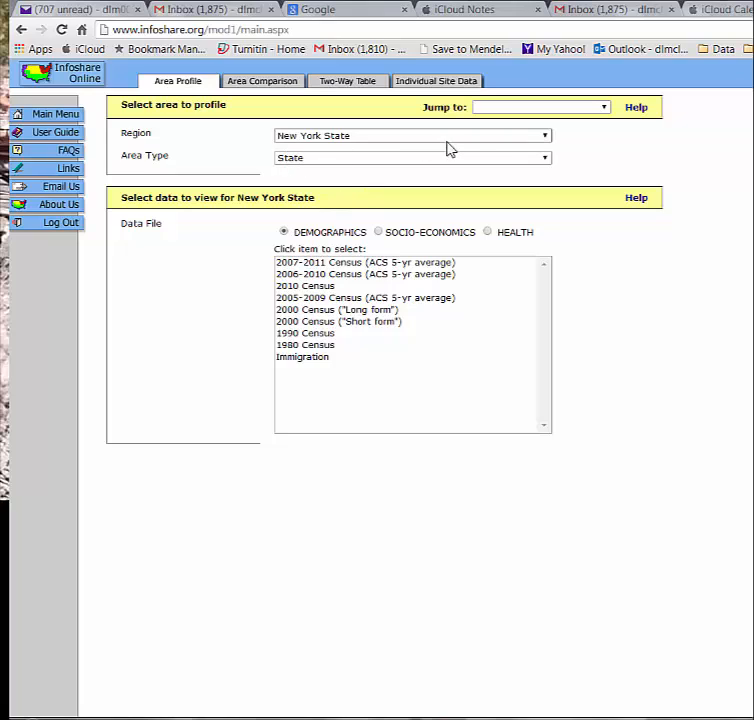
- Change the profile region to New York City and set the area type to School District
click(545, 138)
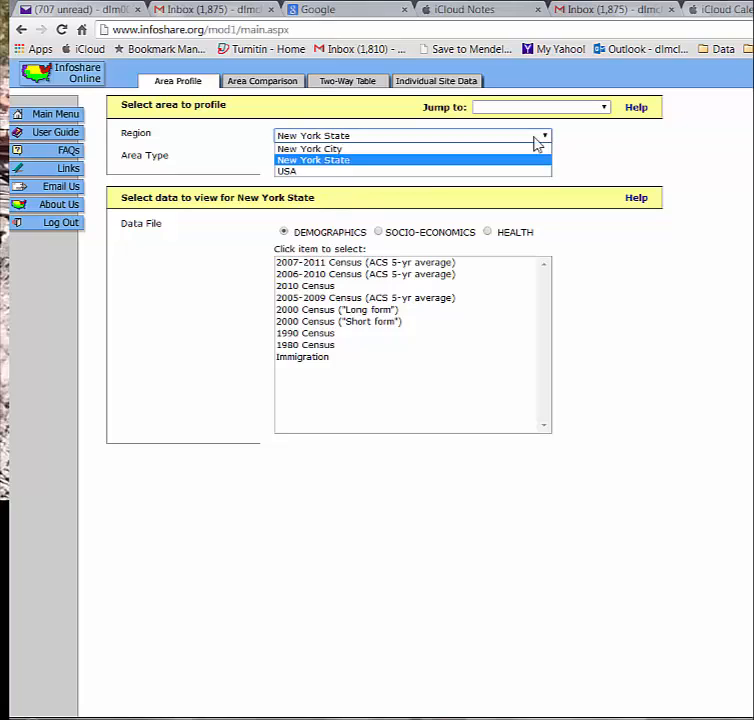
click(336, 149)
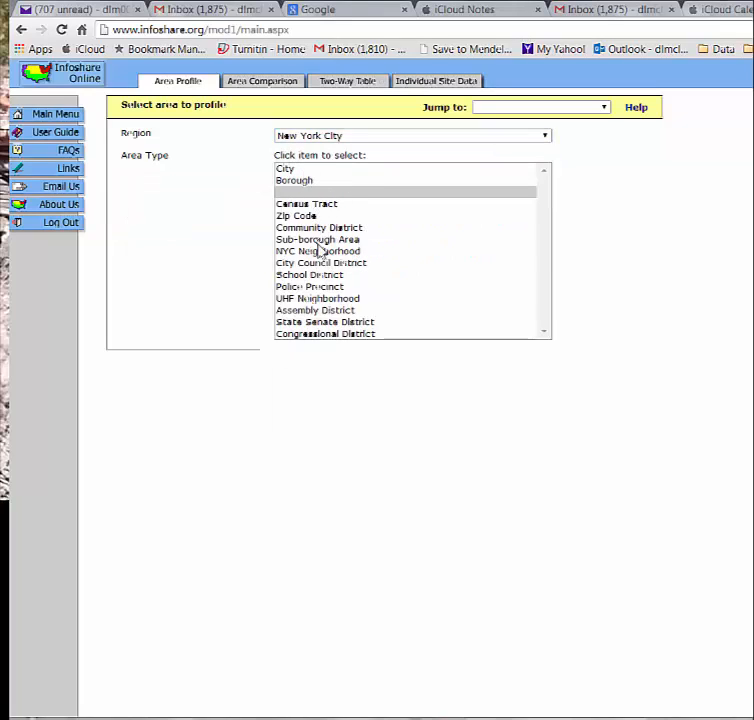
click(320, 276)
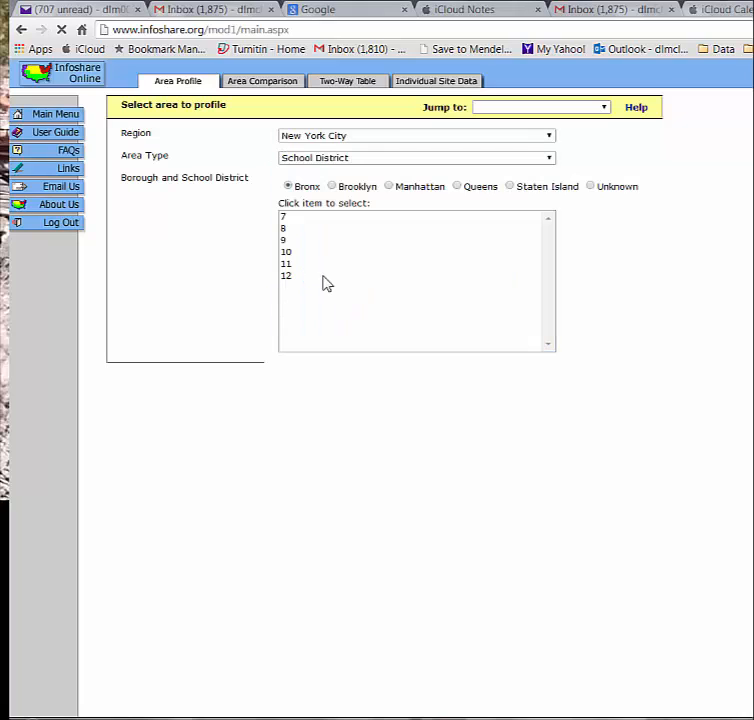
- View the school districts listed for Manhattan, Queens, Brooklyn and the Bronx
click(389, 187)
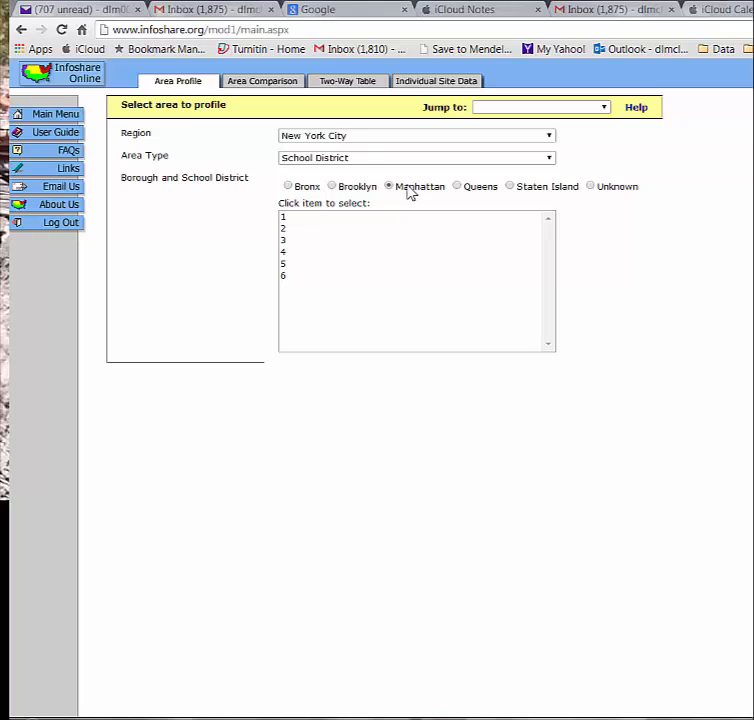
click(456, 187)
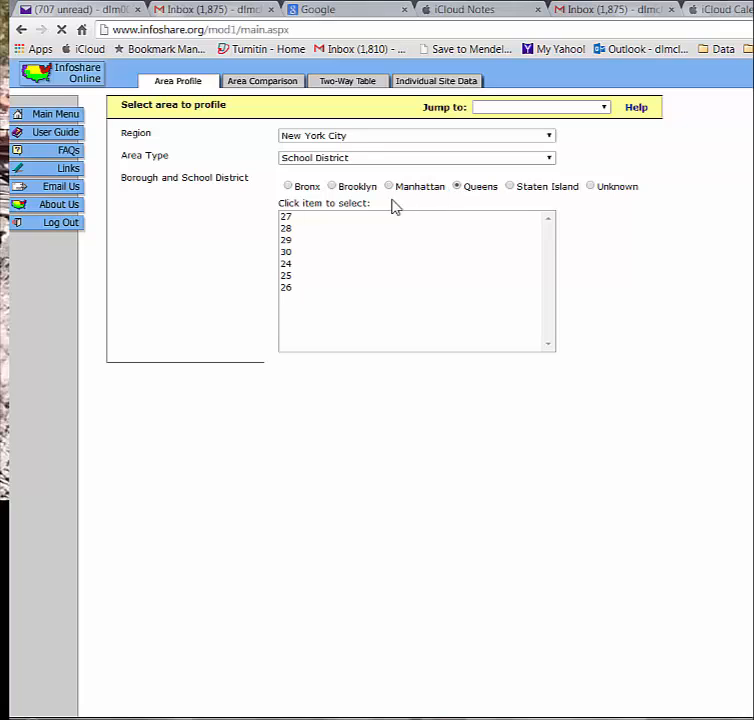
click(331, 186)
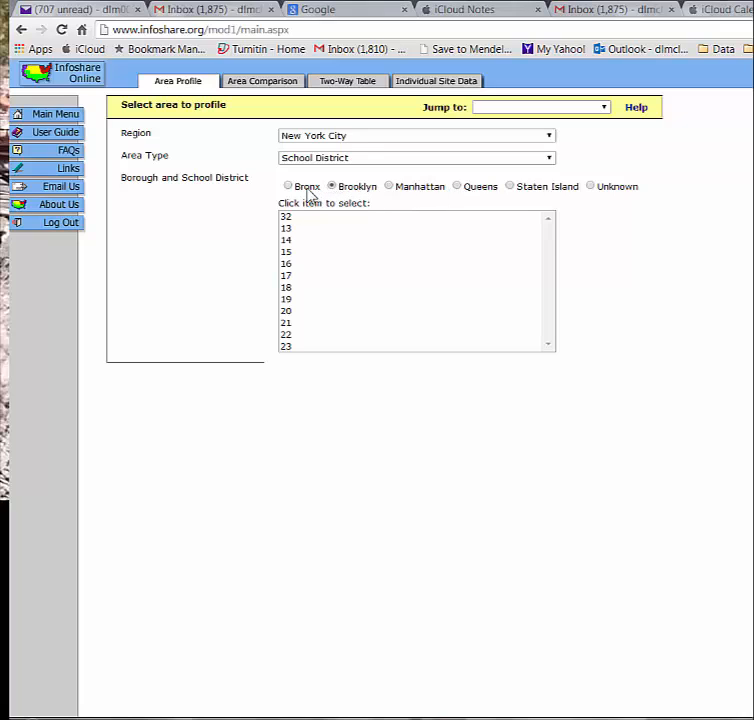
click(288, 186)
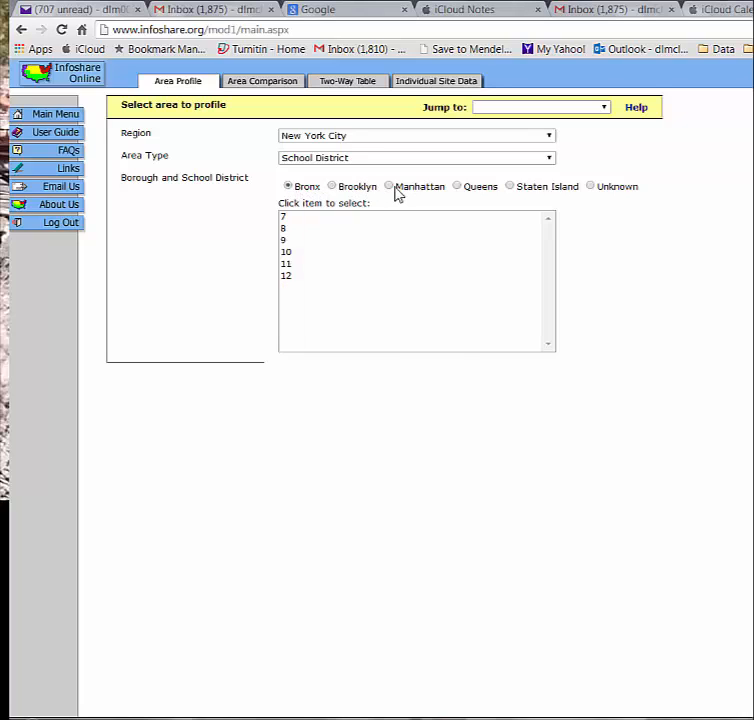
- Choose School District 6 in Manhattan as the area to profile
right_click(385, 192)
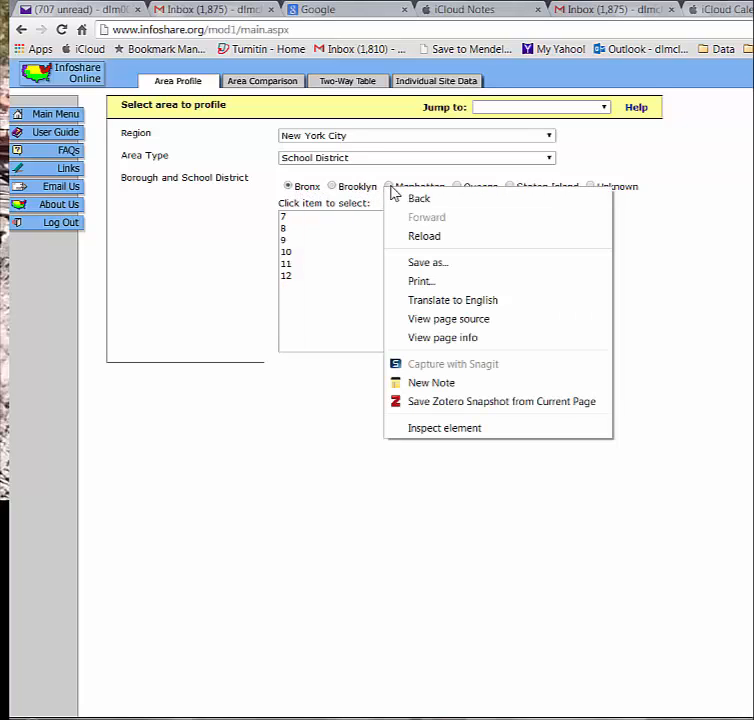
click(389, 188)
click(292, 276)
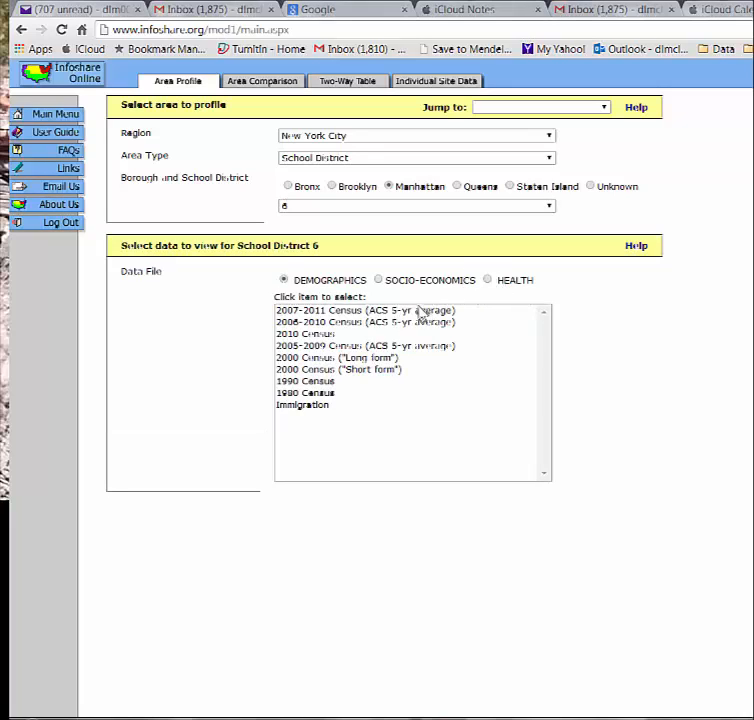
right_click(336, 341)
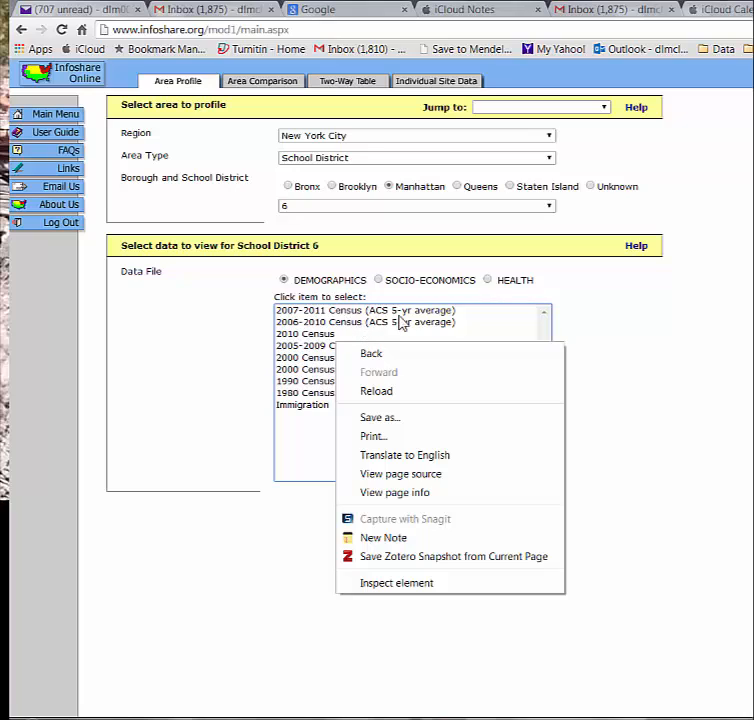
click(585, 306)
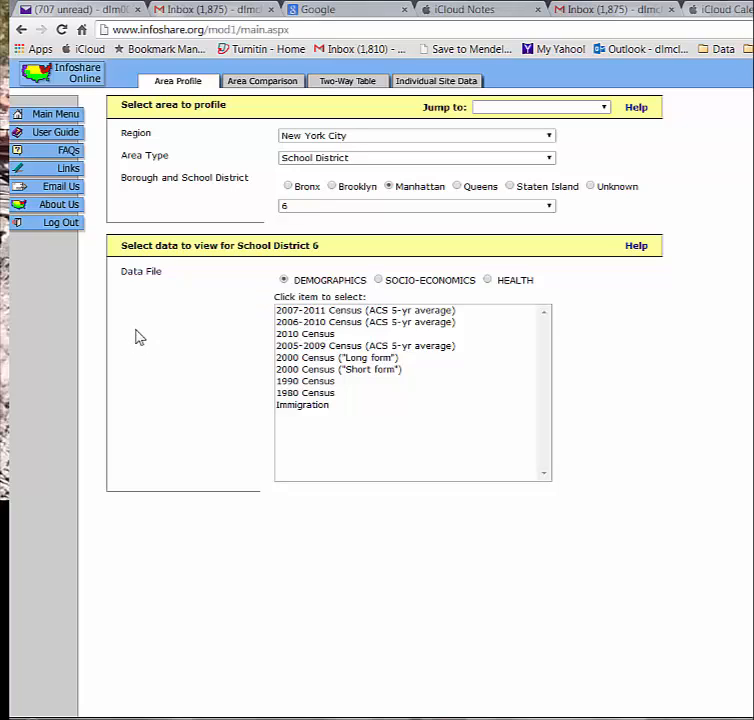
- Examine the years offered for the Immigration data file and return to the list of data files
click(318, 412)
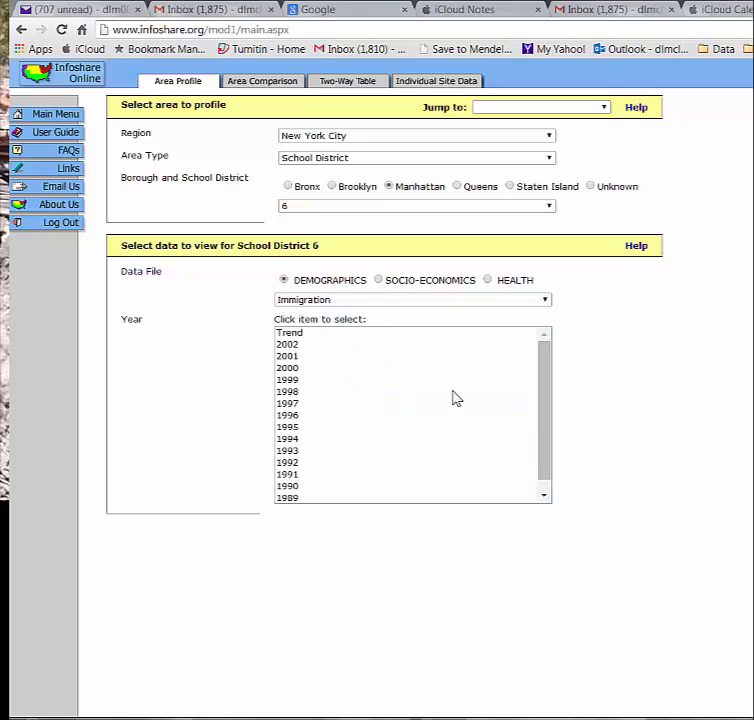
scroll(440, 384, down, 1)
scroll(430, 380, up, 1)
click(21, 29)
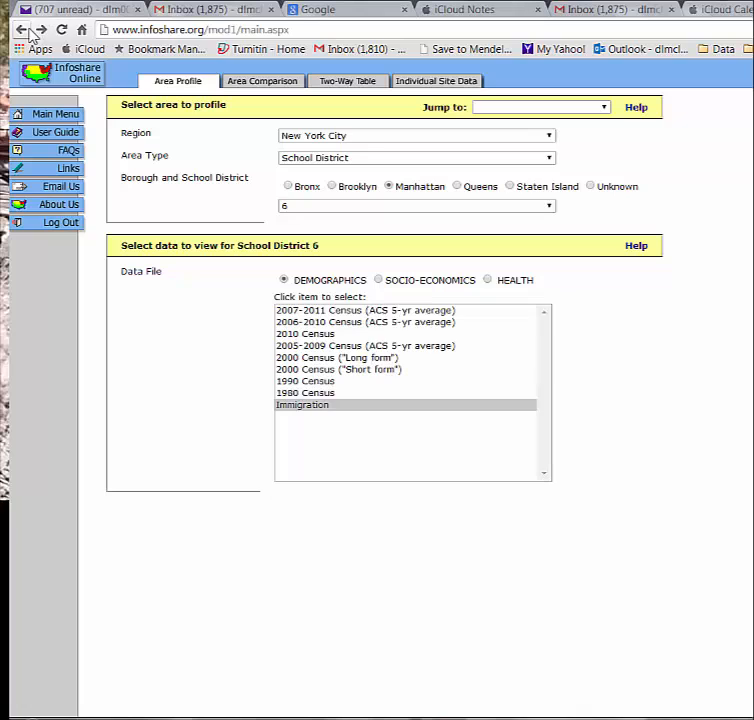
- Generate the Population by Race table from the 2007-2011 Census (ACS 5-yr average) data file
click(396, 311)
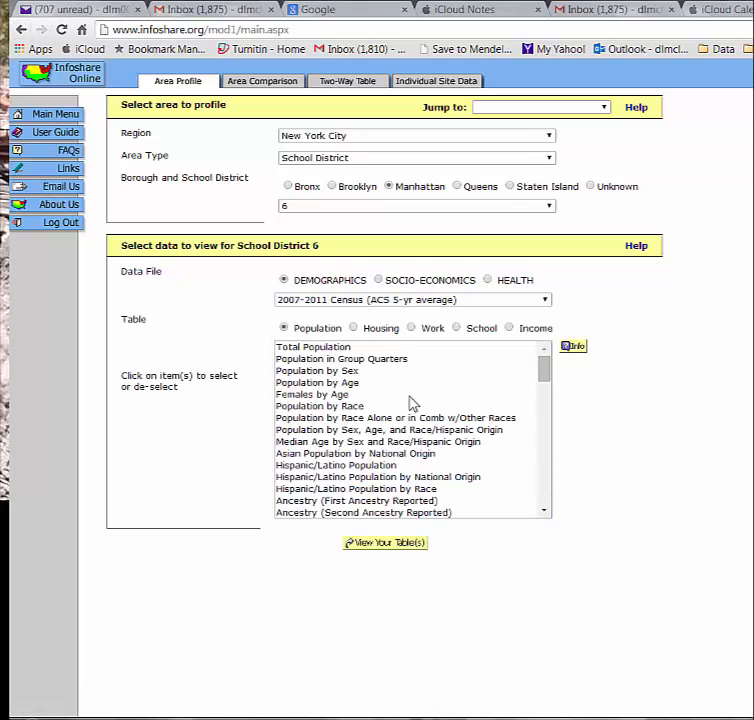
click(343, 410)
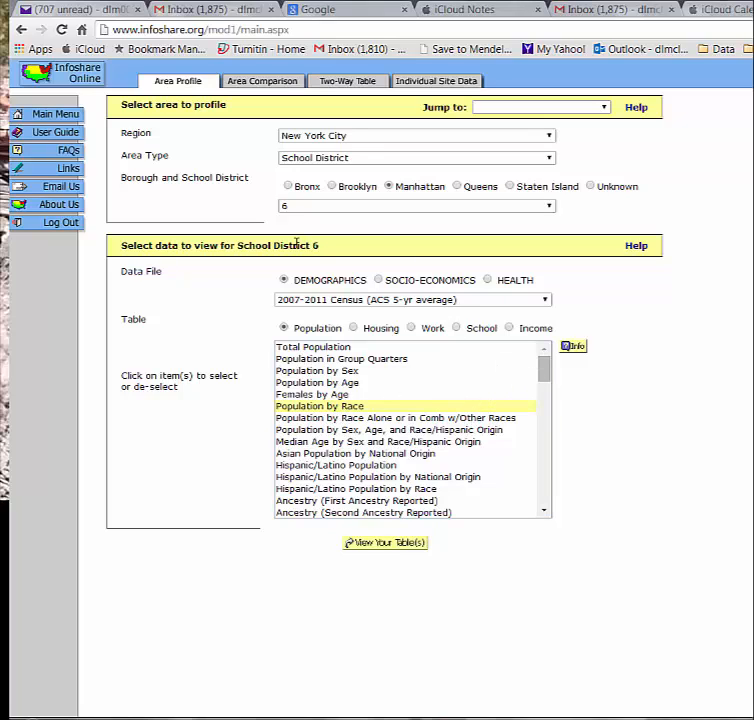
click(397, 543)
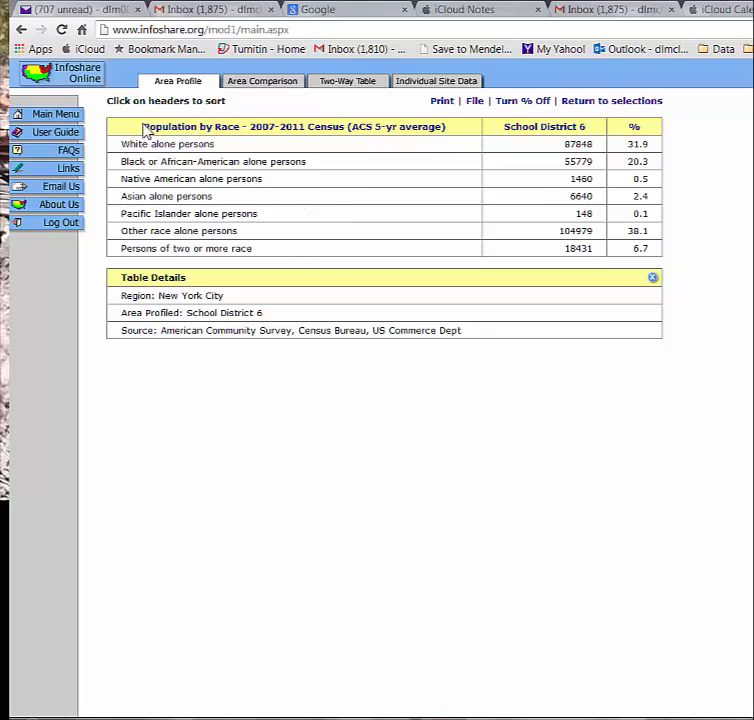
- Copy the Population by Race table together with its Table Details, then clear the selection
drag(143, 126, 509, 328)
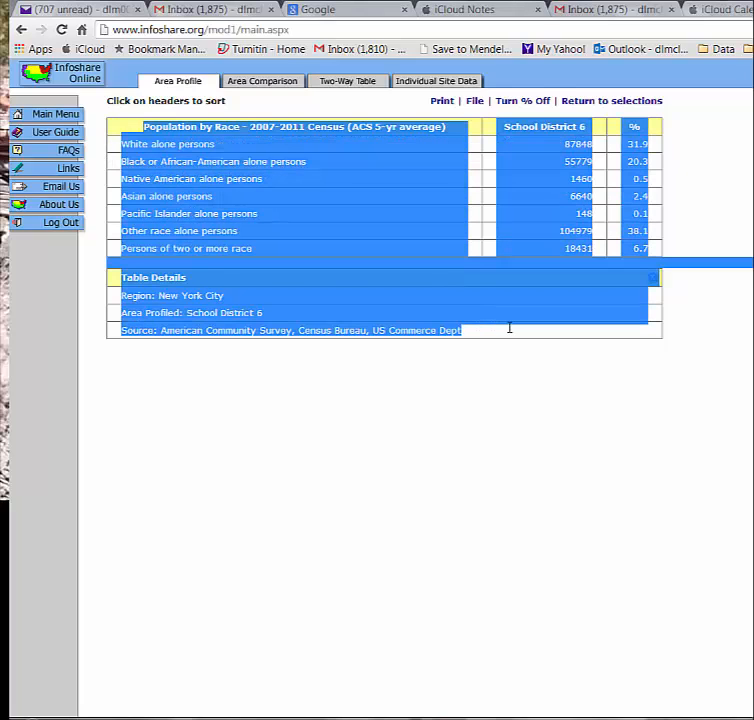
right_click(381, 278)
click(410, 283)
click(604, 352)
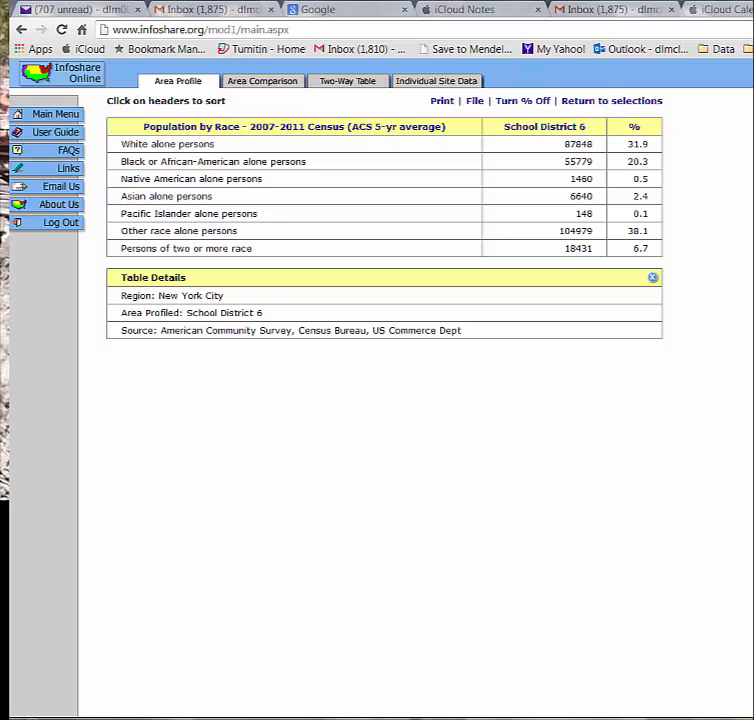
- Switch to the infoshareDataSchoolDistricts1to6 workbook in Excel and paste the copied table into cell A1 of a new sheet
drag(2, 185, 600, 171)
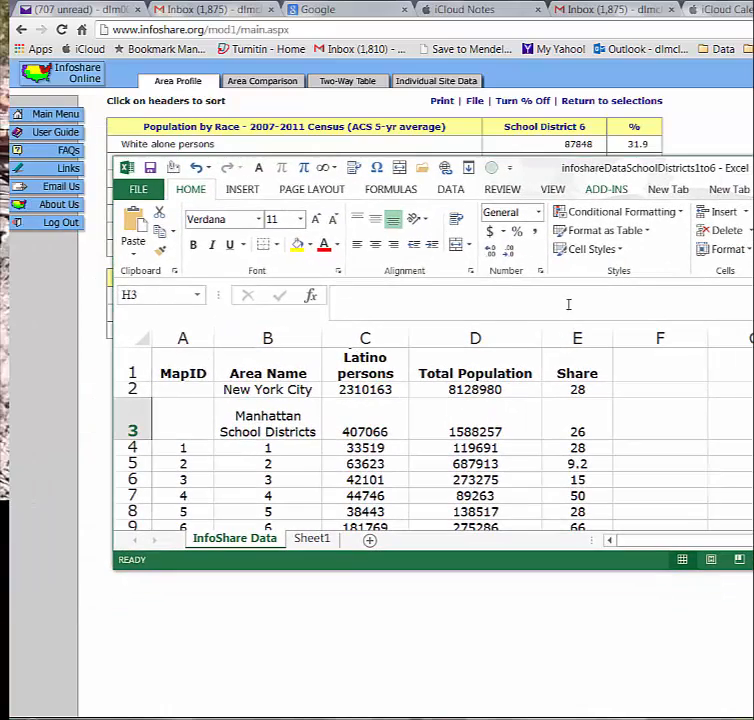
click(326, 539)
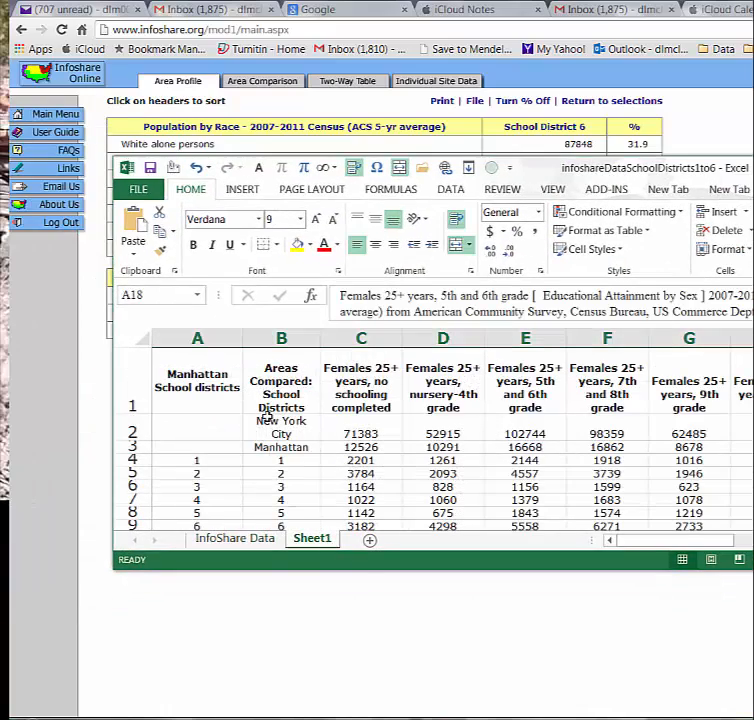
click(369, 540)
right_click(241, 361)
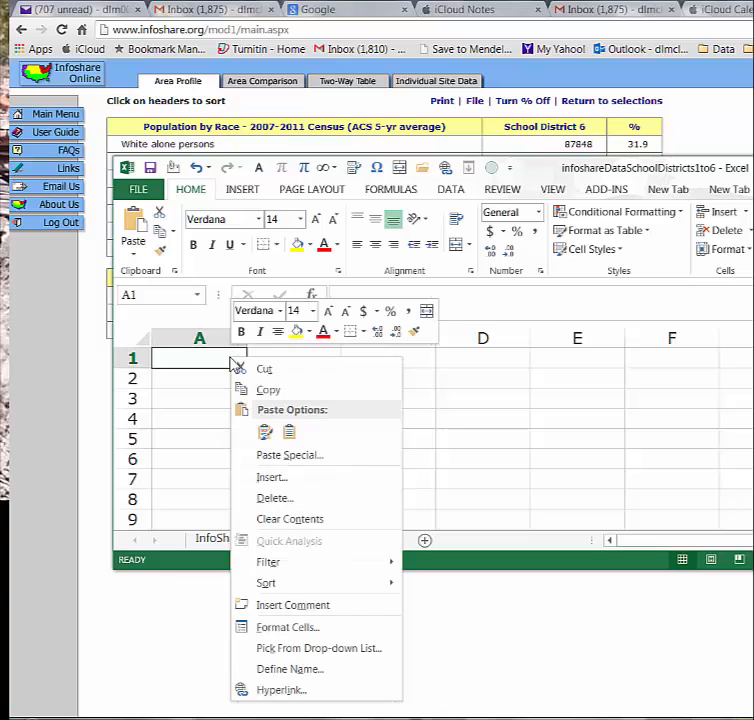
click(264, 434)
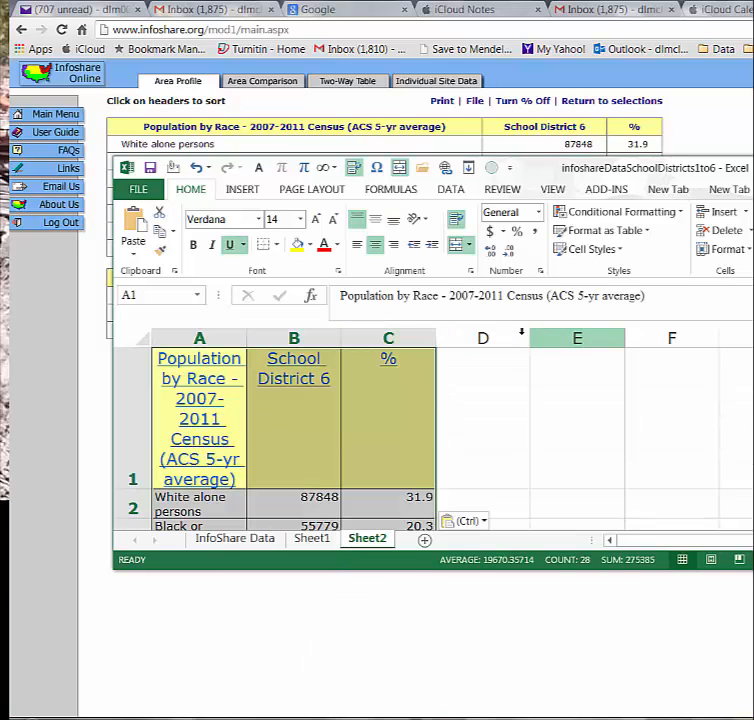
- Widen column A of the pasted race table and set the table's font size to 9
scroll(532, 399, down, 4)
scroll(383, 367, up, 2)
scroll(383, 367, up, 1)
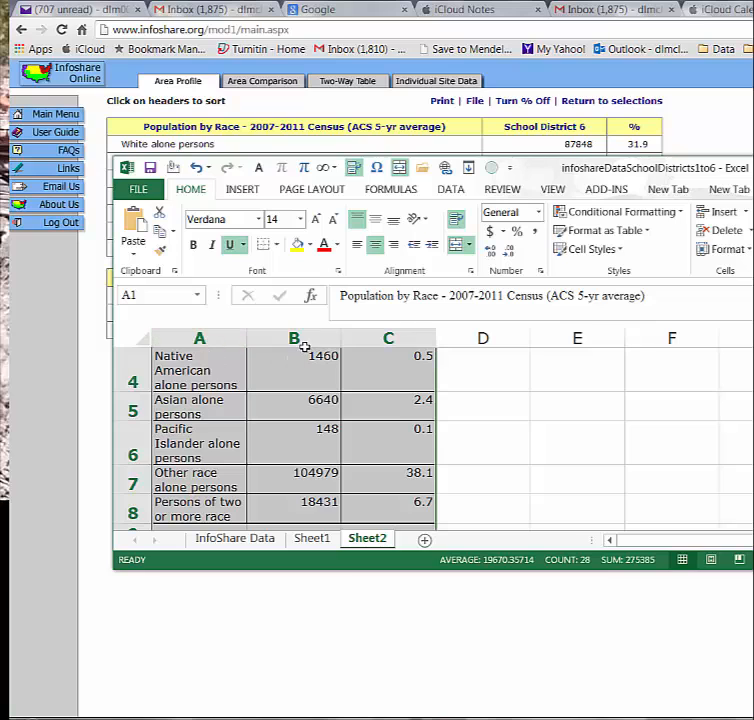
drag(247, 339, 297, 347)
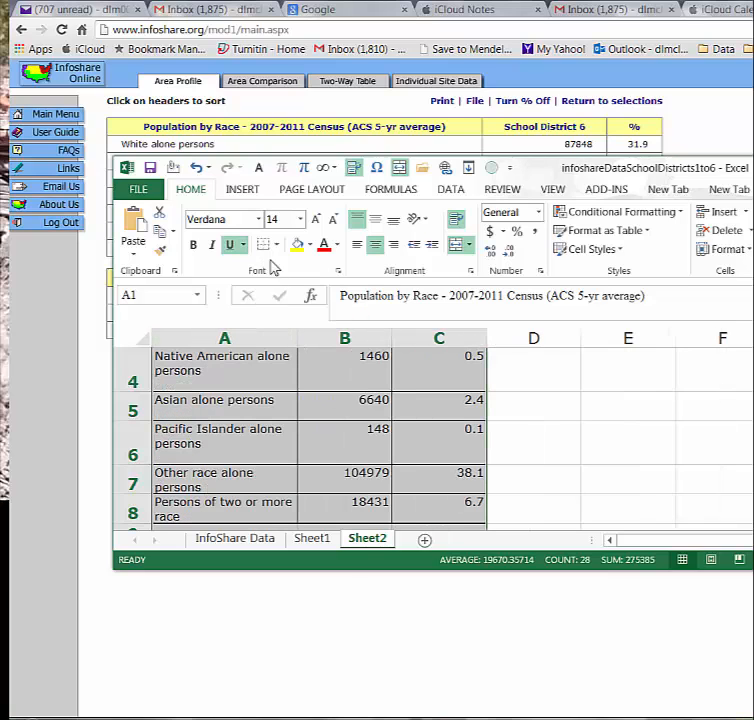
click(300, 219)
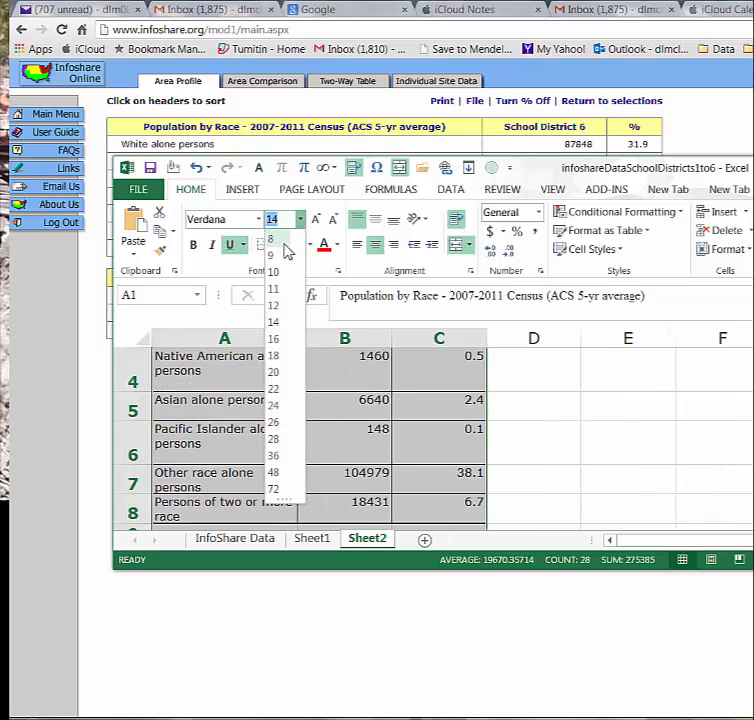
click(282, 257)
scroll(501, 470, up, 1)
click(501, 470)
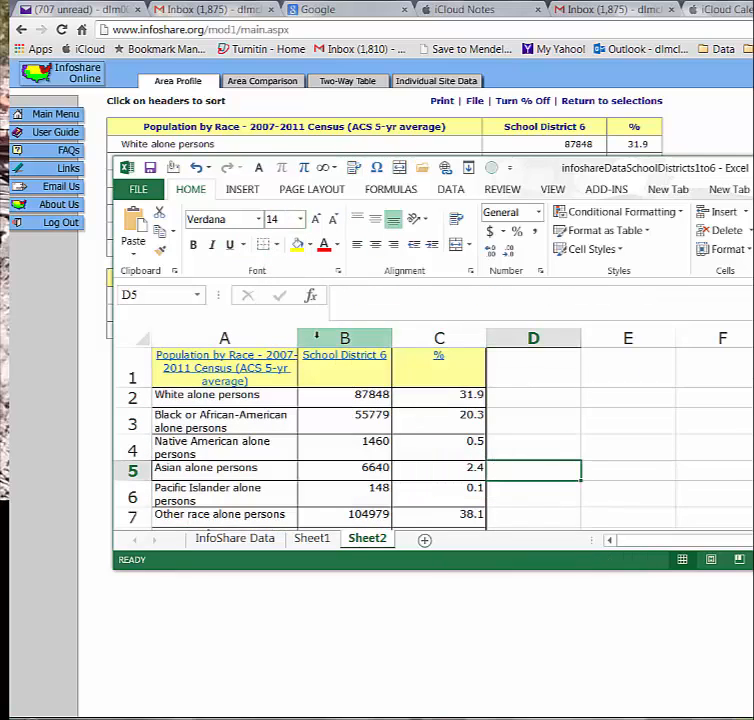
- Set the whole sheet's font size to 8 and widen column A further
click(144, 337)
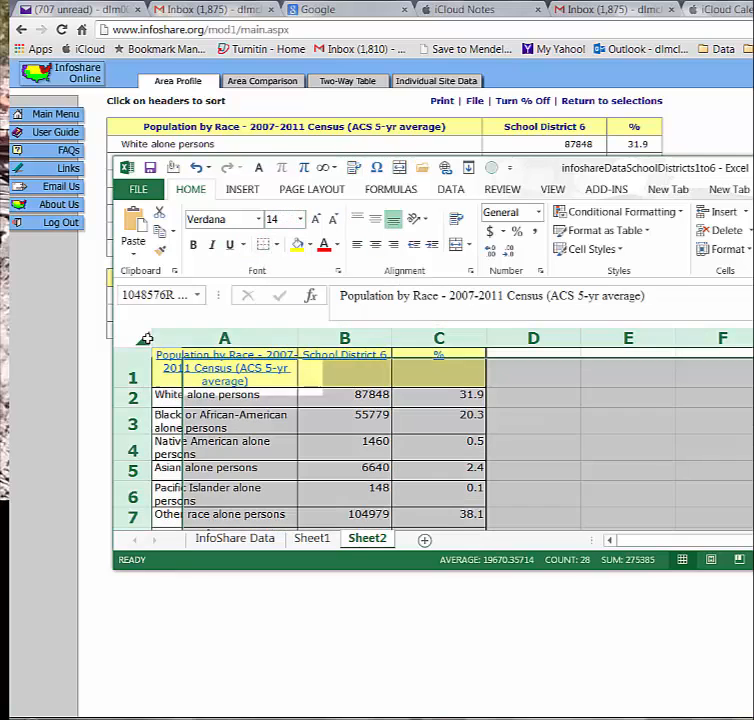
click(300, 219)
click(280, 272)
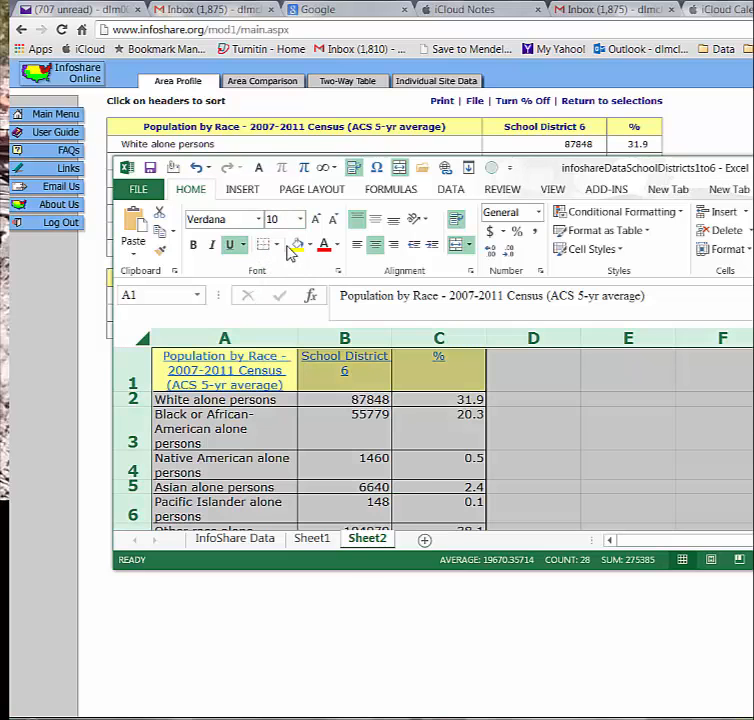
click(300, 219)
click(284, 244)
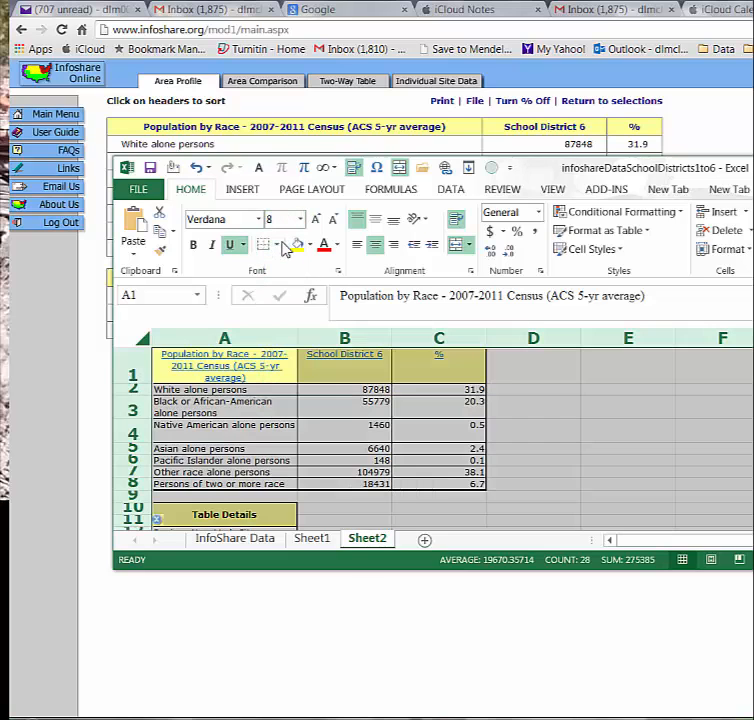
click(518, 475)
click(278, 409)
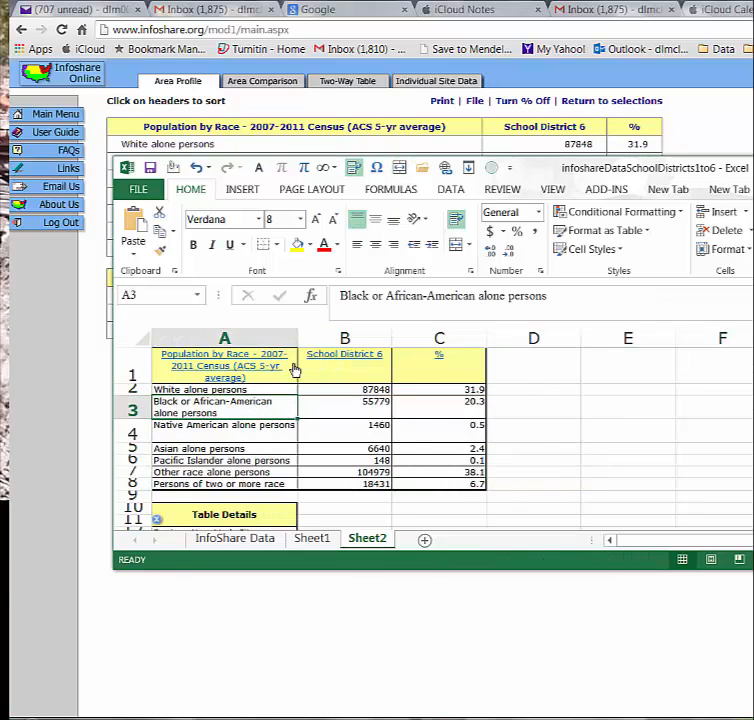
drag(297, 328, 322, 328)
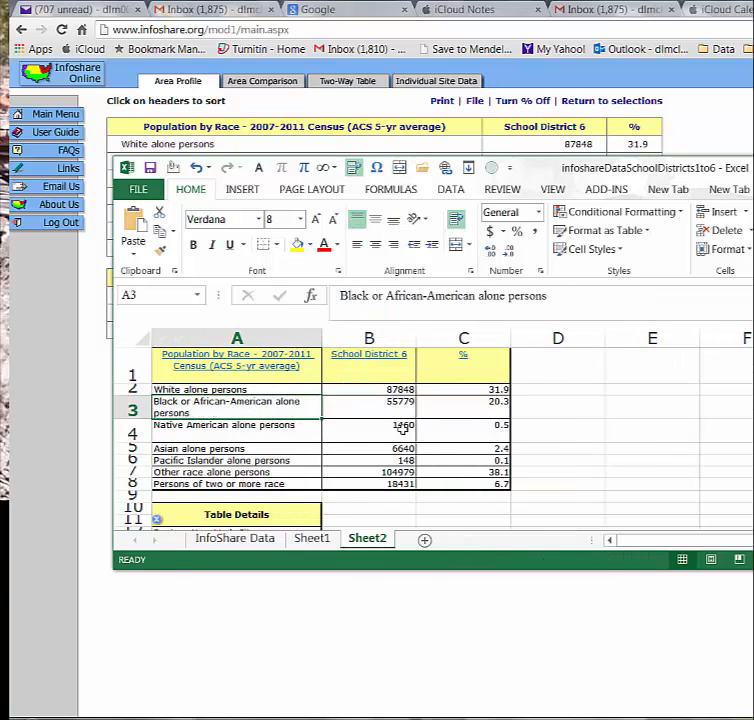
click(605, 470)
scroll(595, 472, down, 3)
click(270, 398)
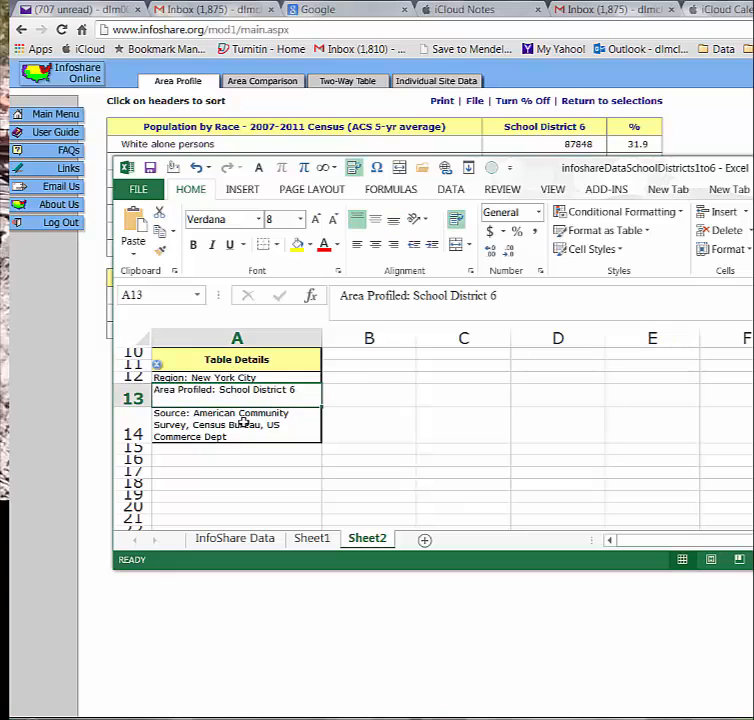
click(239, 431)
click(431, 481)
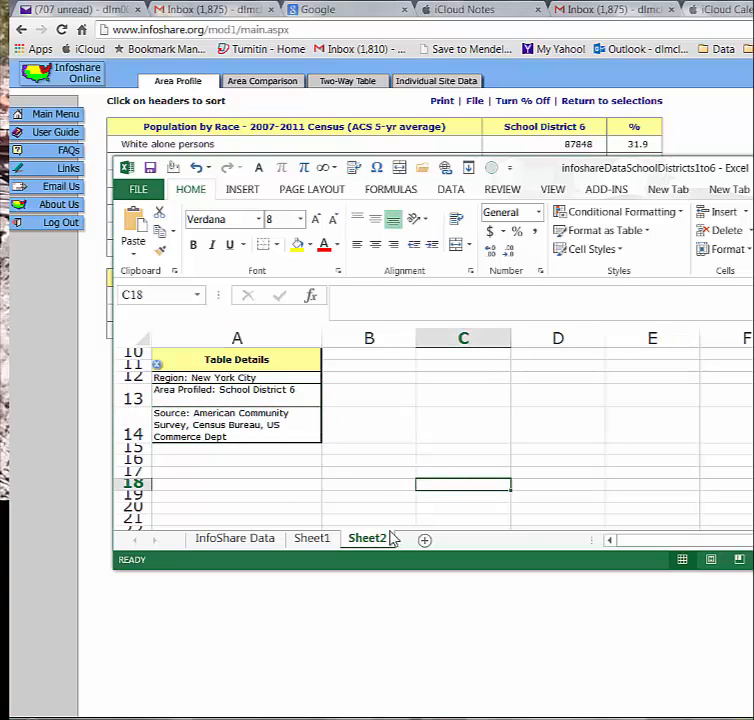
- Switch back to Infoshare Online in Chrome and set up an Area Comparison of School Districts in the New York City borough of Manhattan
click(729, 143)
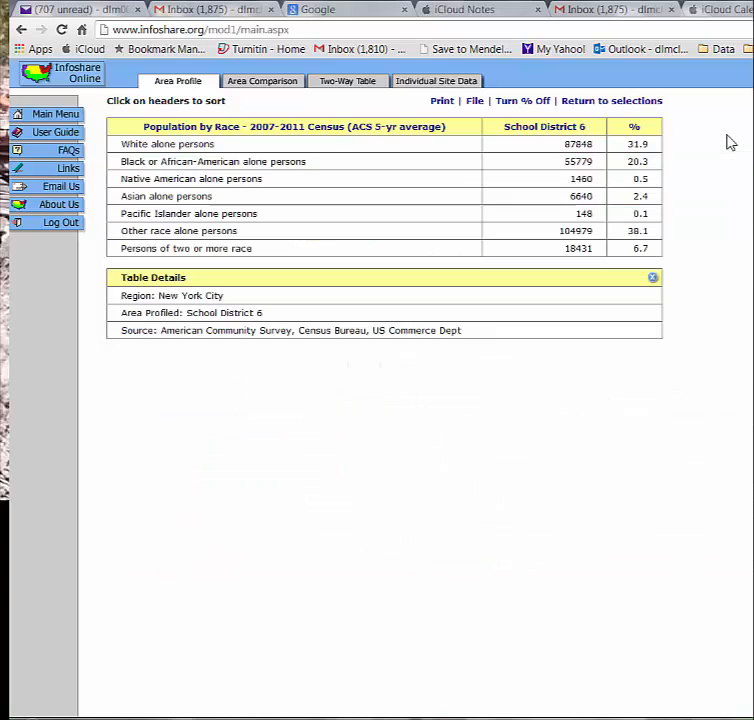
click(21, 29)
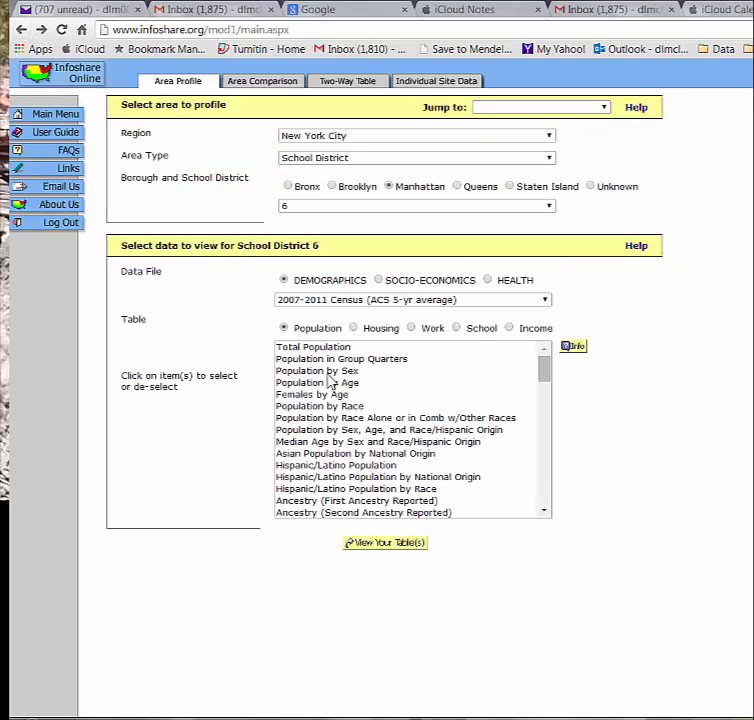
click(271, 81)
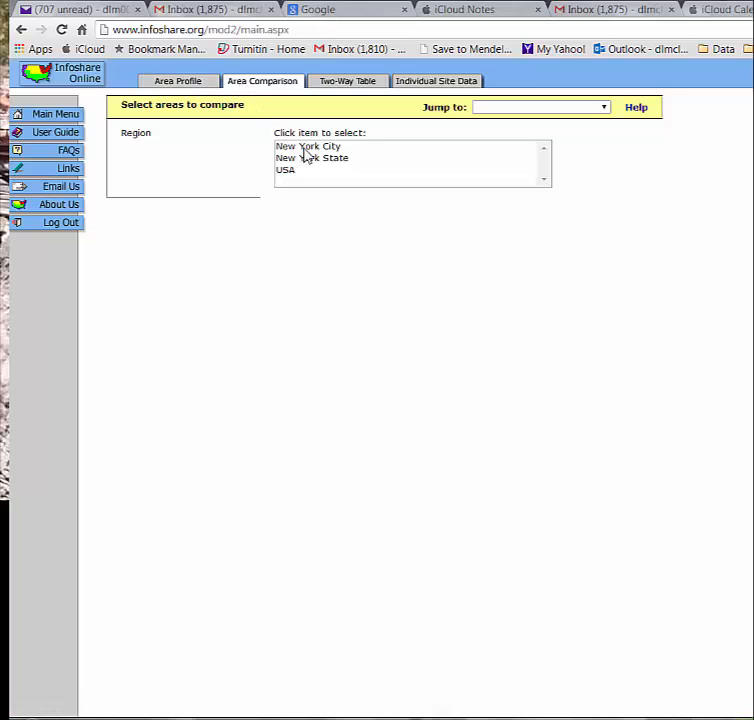
click(333, 150)
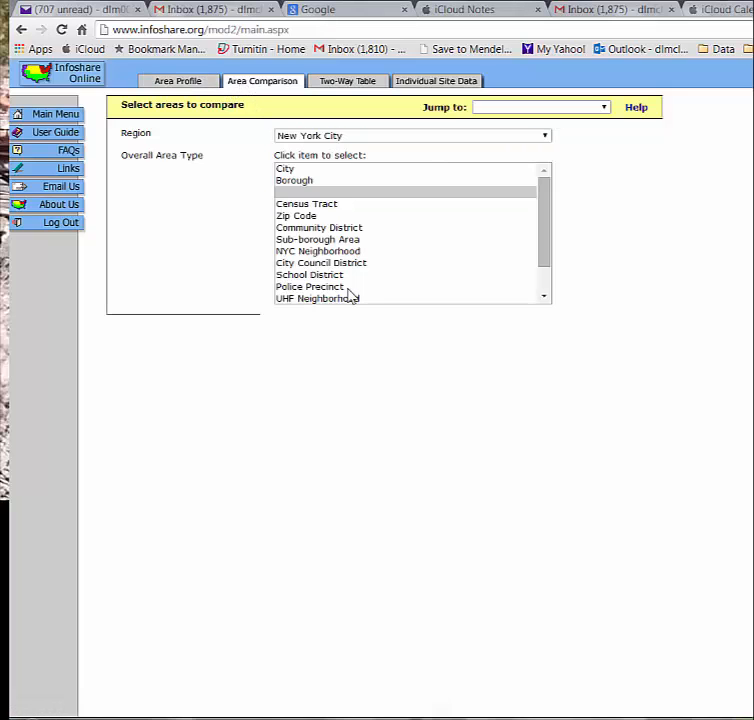
click(304, 183)
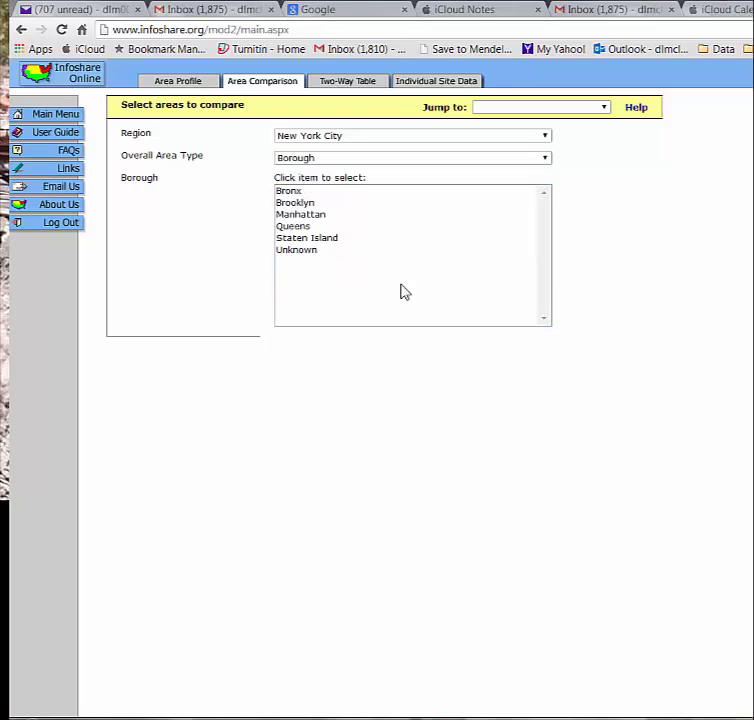
click(298, 216)
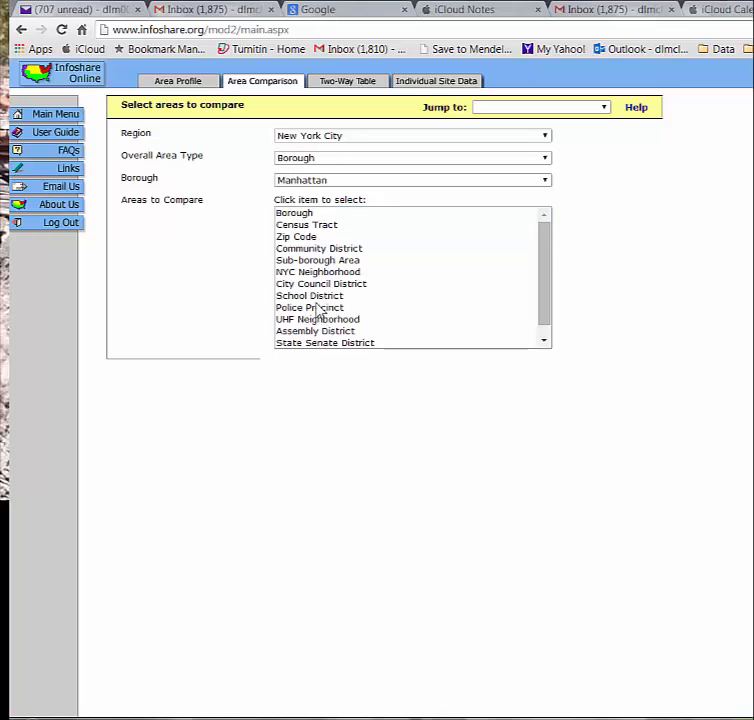
click(312, 296)
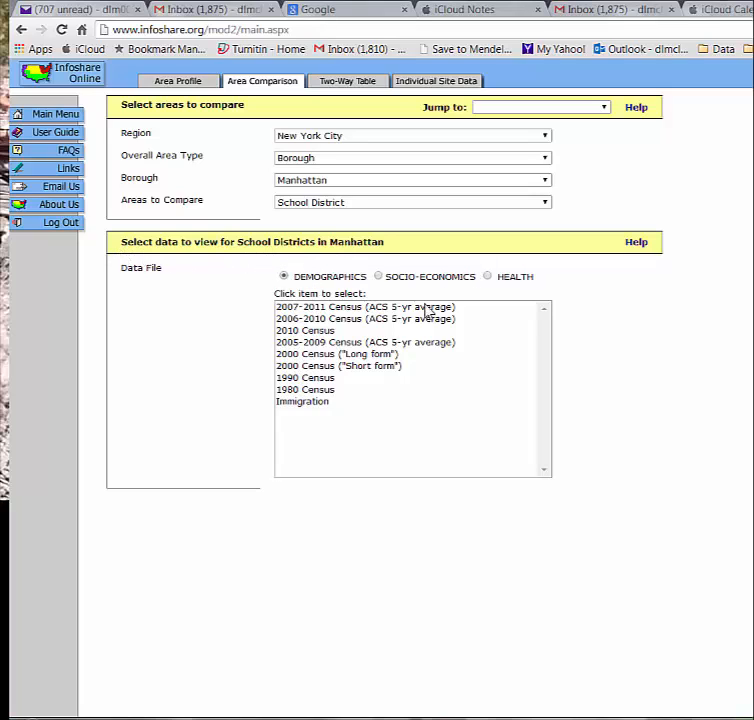
- Add all seven Population by Race categories from the 2007-2011 Census (ACS 5-yr average) data file to the comparison table
click(341, 308)
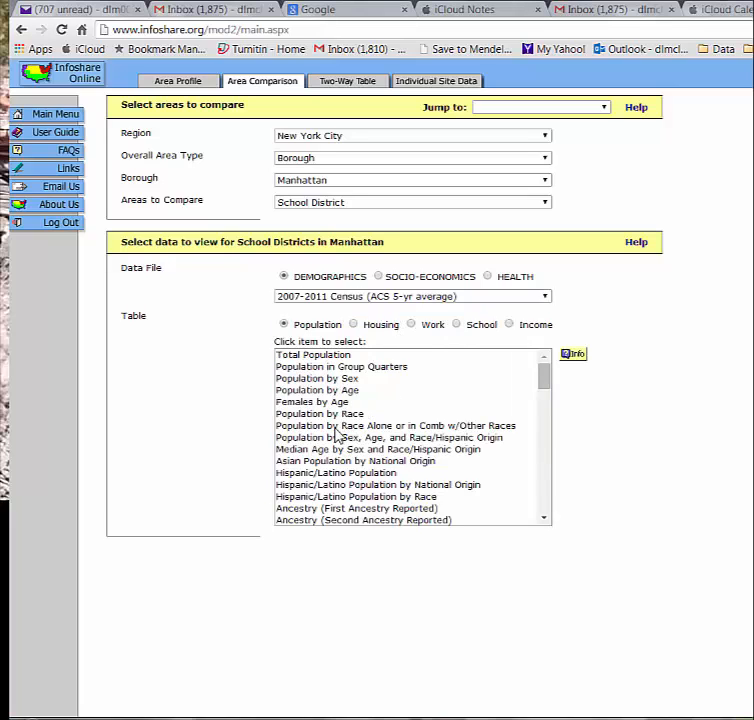
click(331, 415)
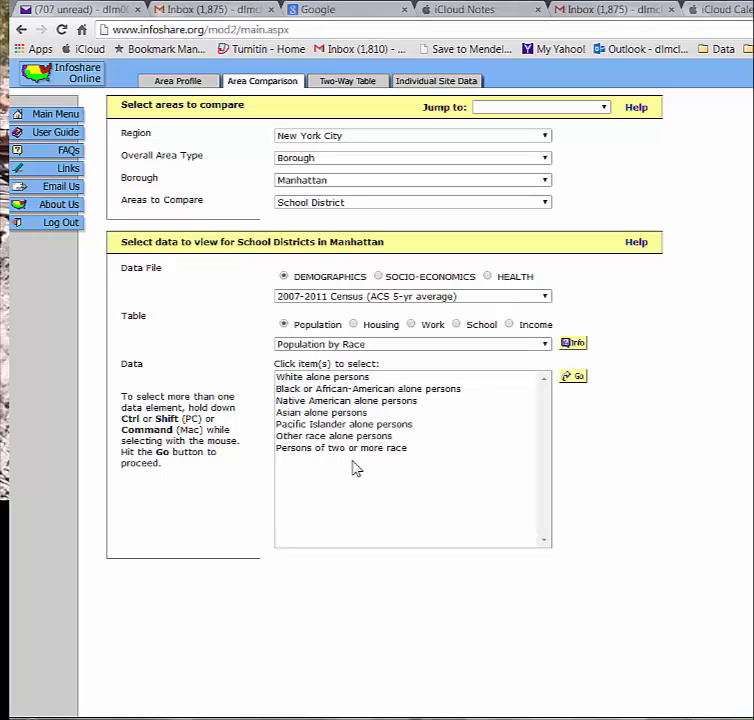
click(372, 393)
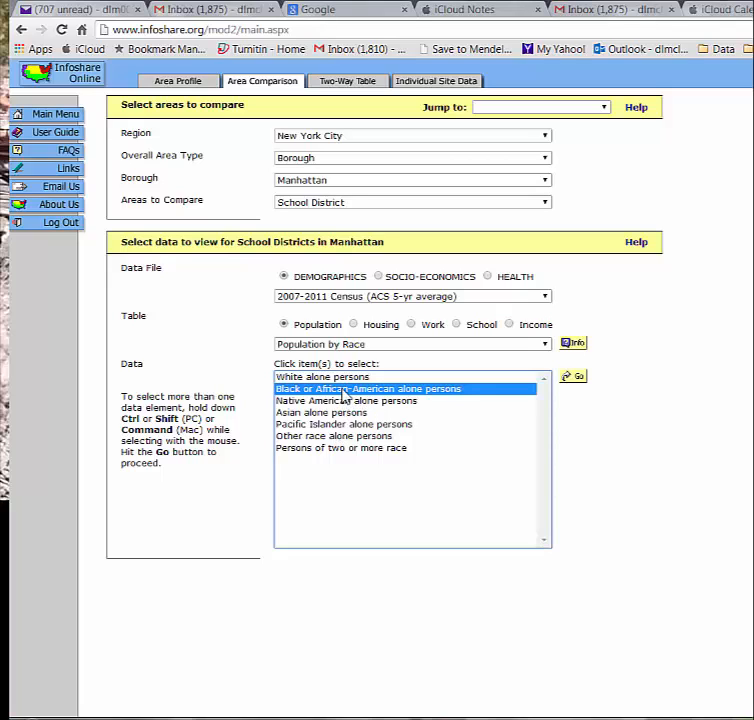
click(390, 378)
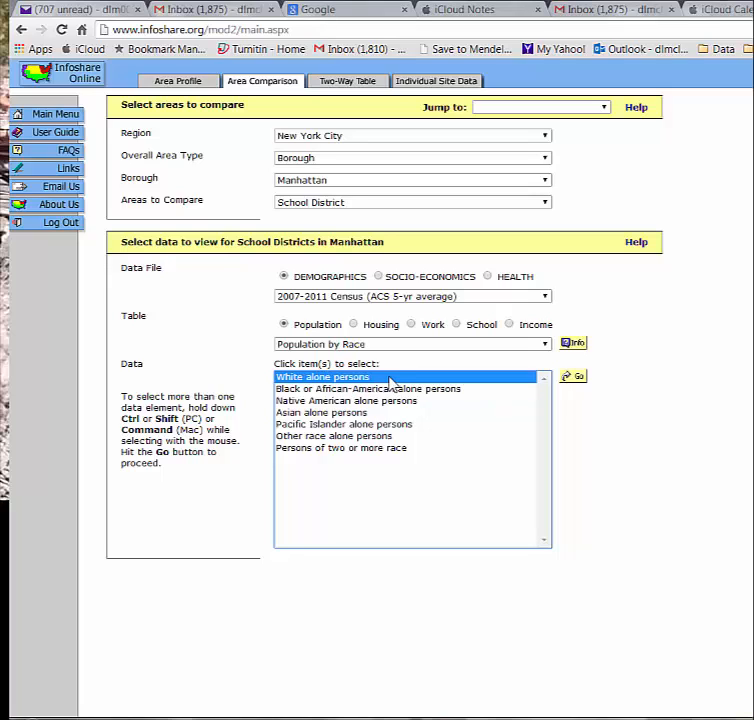
key(shift+Down)
key(shift+Down)
key(shift+Down)
key(shift+Down)
key(shift+Down)
key(shift+Down)
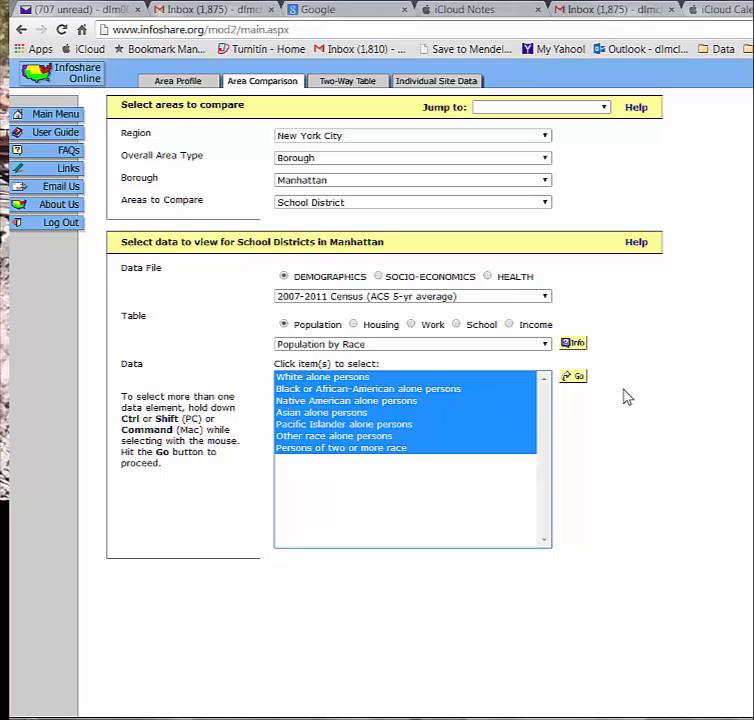
click(575, 377)
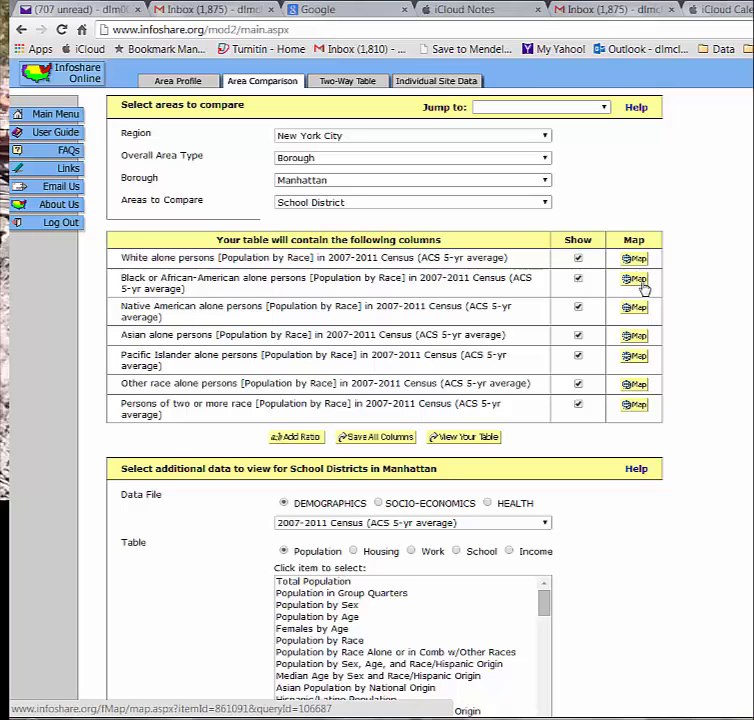
- Open the map for Black or African-American alone persons, move it aside, examine the districts and legend, and close the map
click(640, 287)
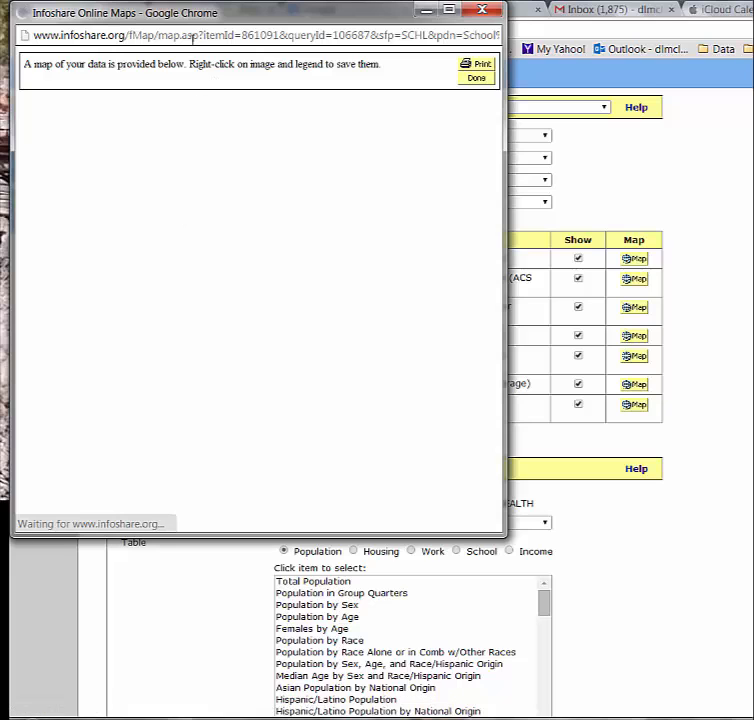
drag(215, 17, 753, 82)
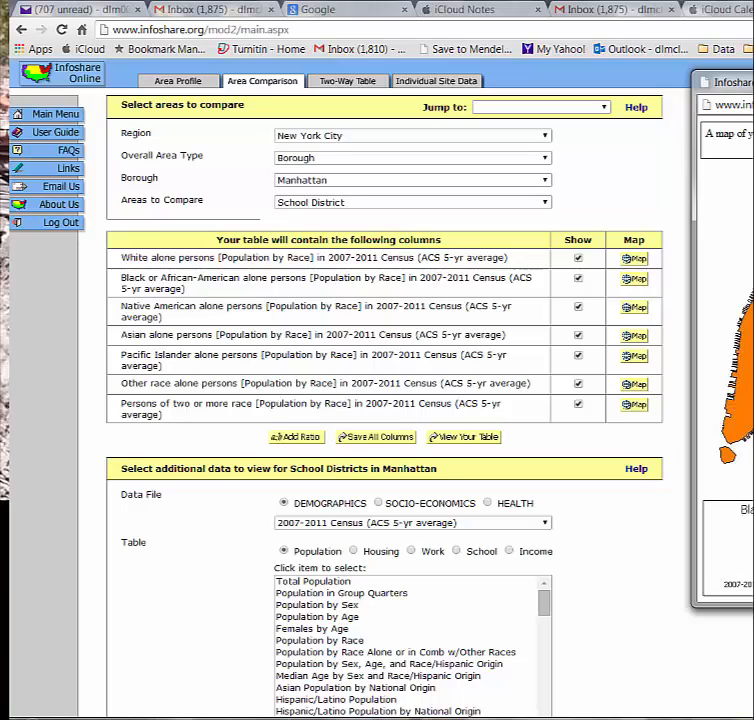
scroll(723, 390, up, 2)
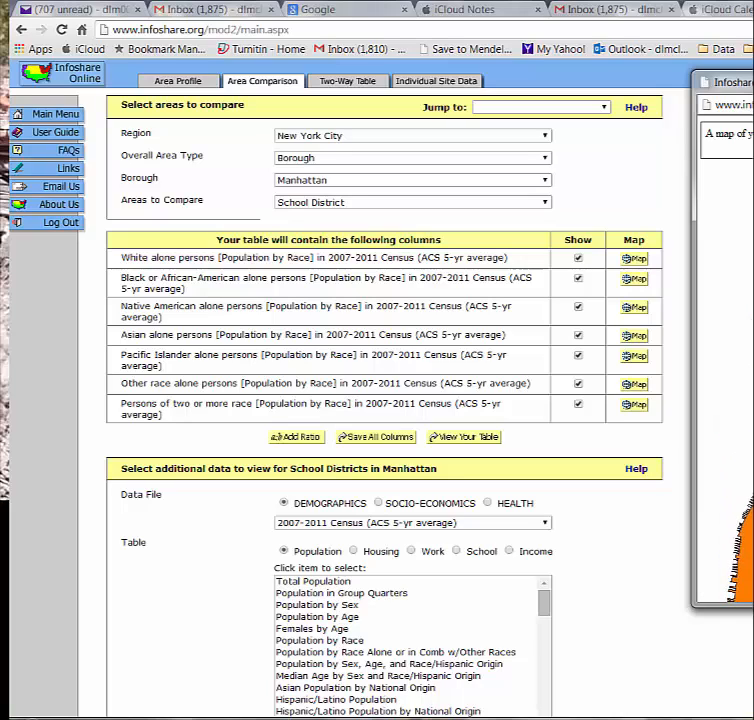
scroll(723, 390, down, 2)
scroll(566, 330, down, 1)
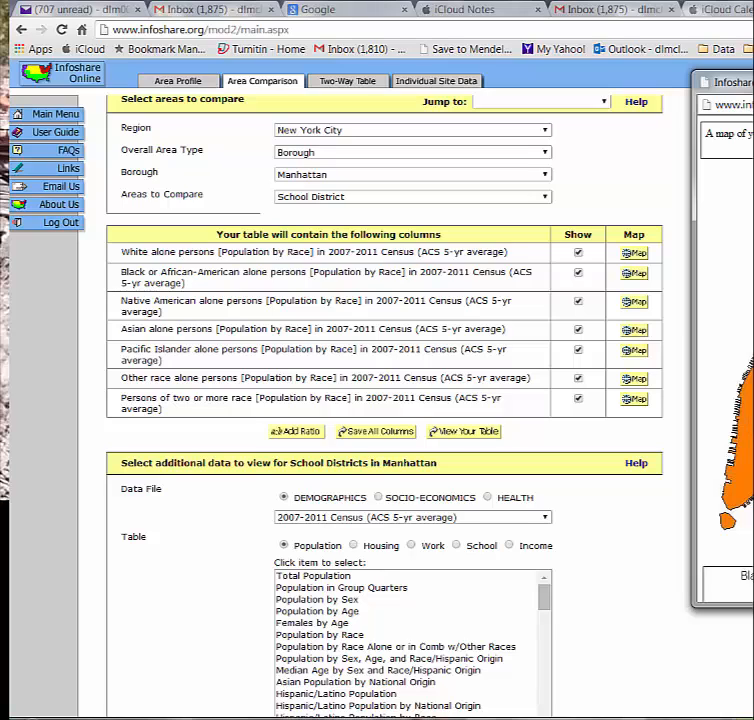
scroll(727, 400, up, 2)
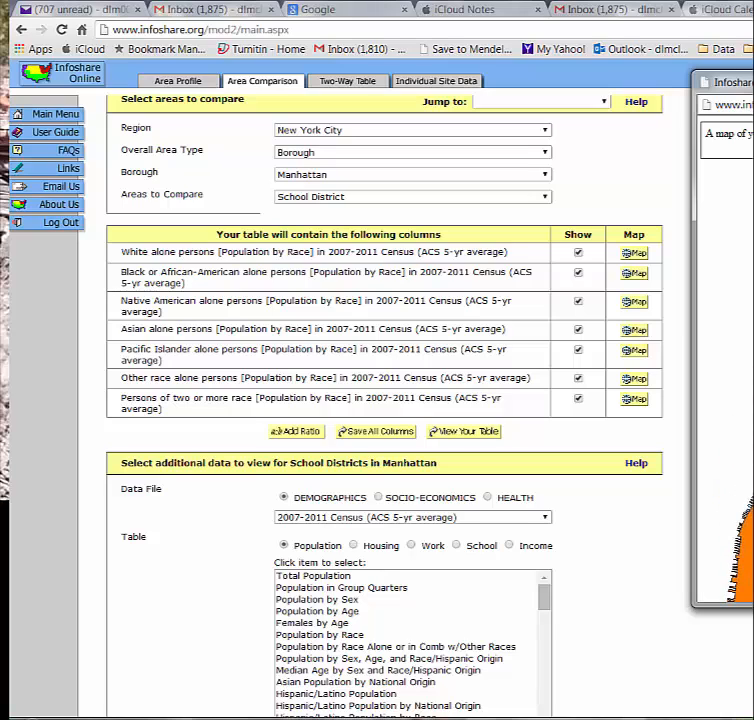
scroll(727, 400, down, 3)
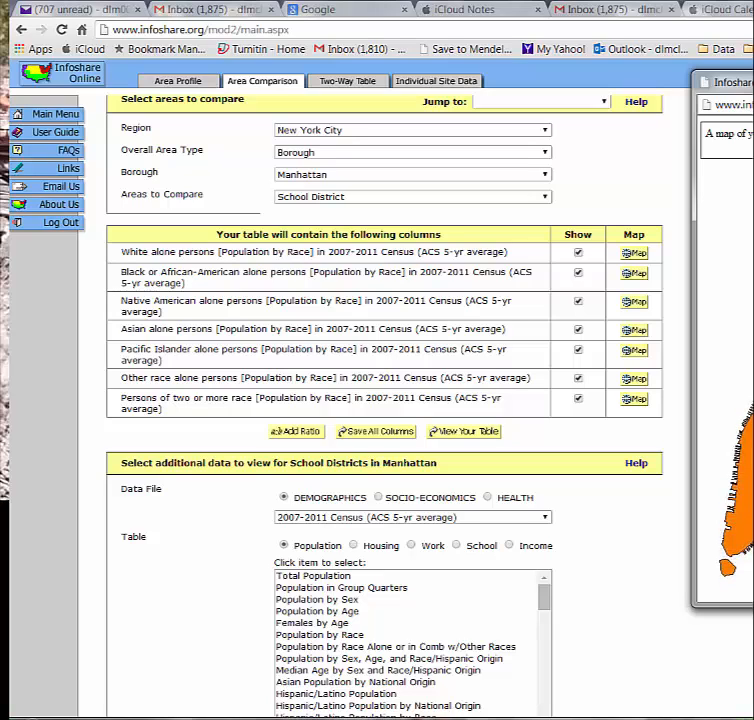
key(alt+F4)
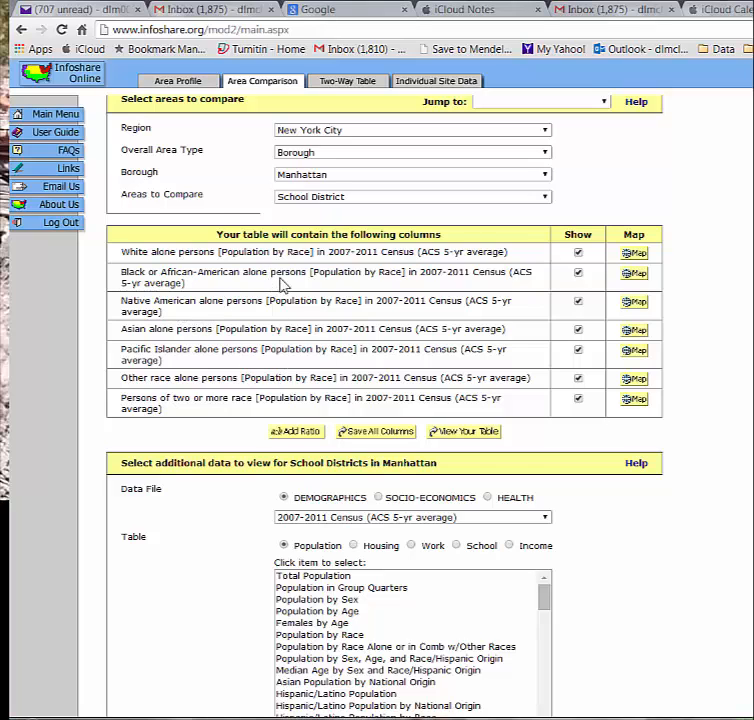
- Generate the comparison table of population by race for Manhattan's school districts
scroll(282, 285, up, 1)
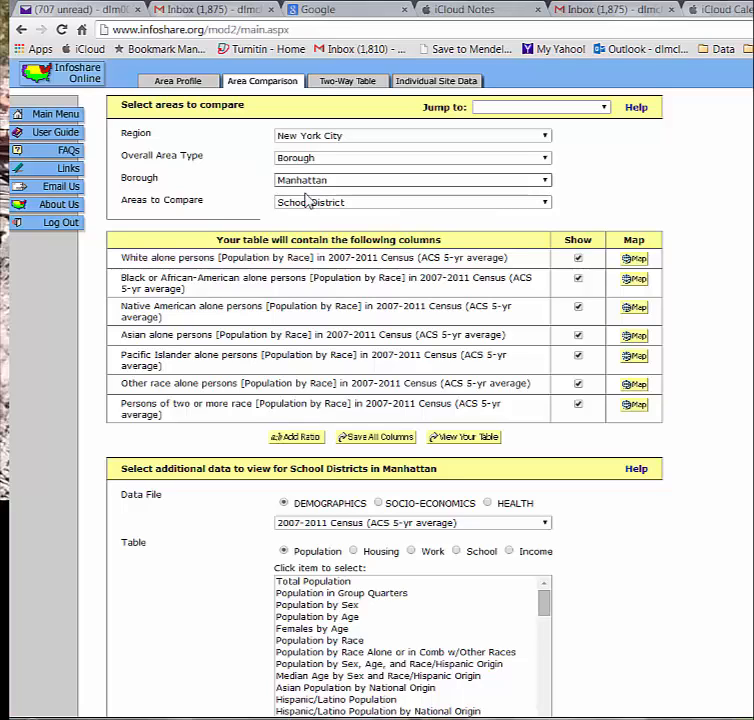
click(452, 441)
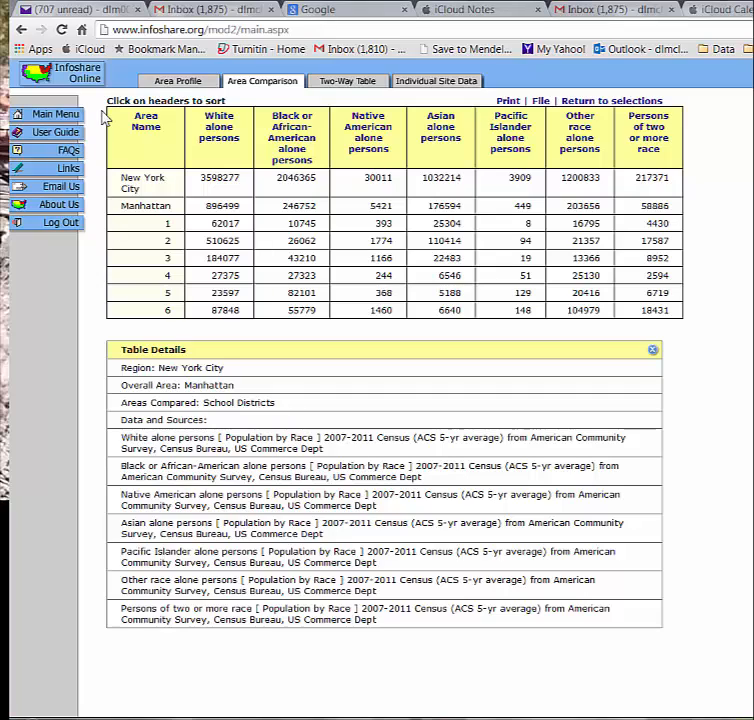
drag(117, 131, 104, 103)
click(688, 576)
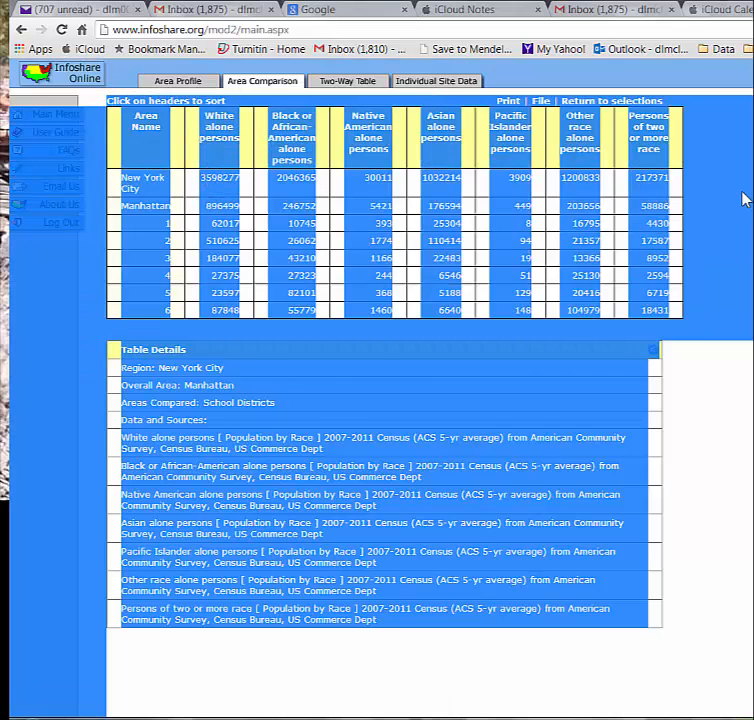
click(568, 380)
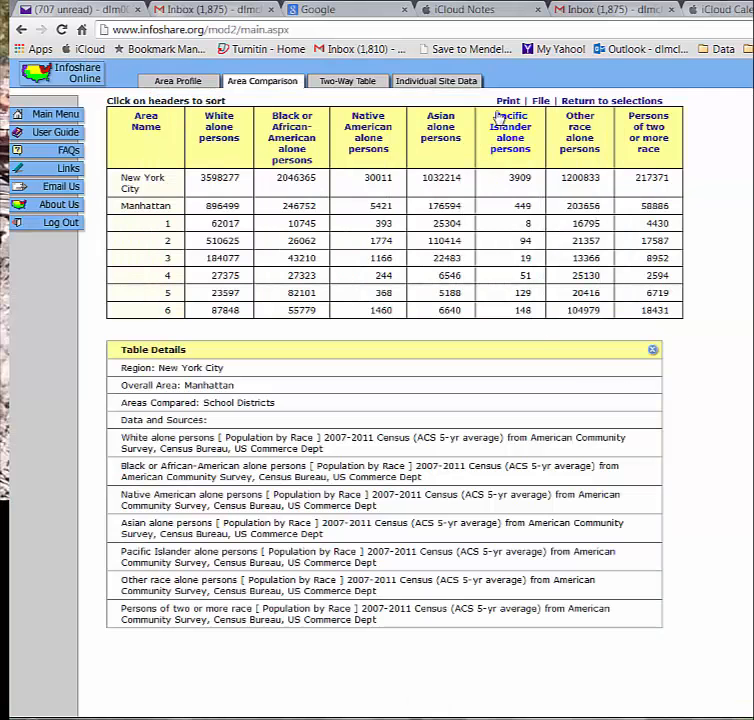
- Export the school district comparison table as an Excel file (.xls)
click(540, 102)
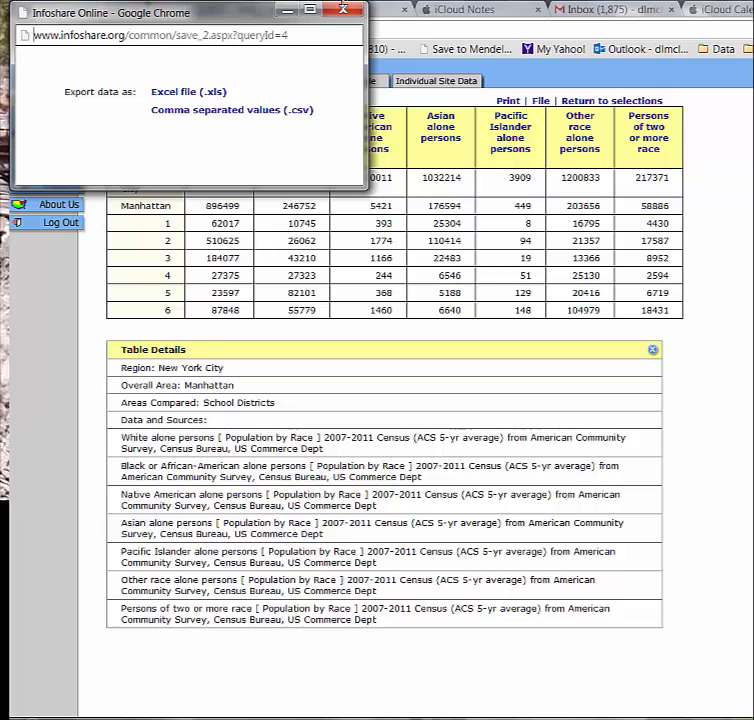
click(343, 10)
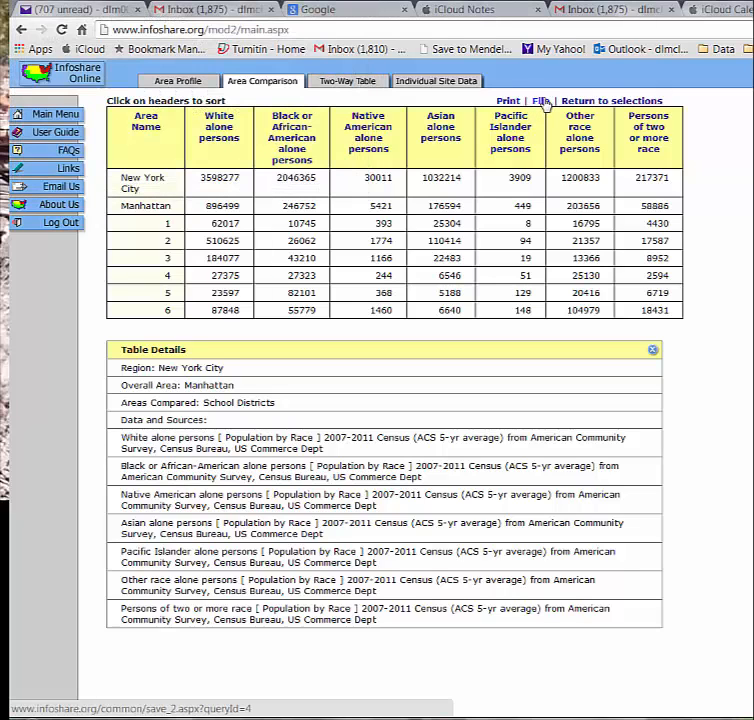
click(541, 101)
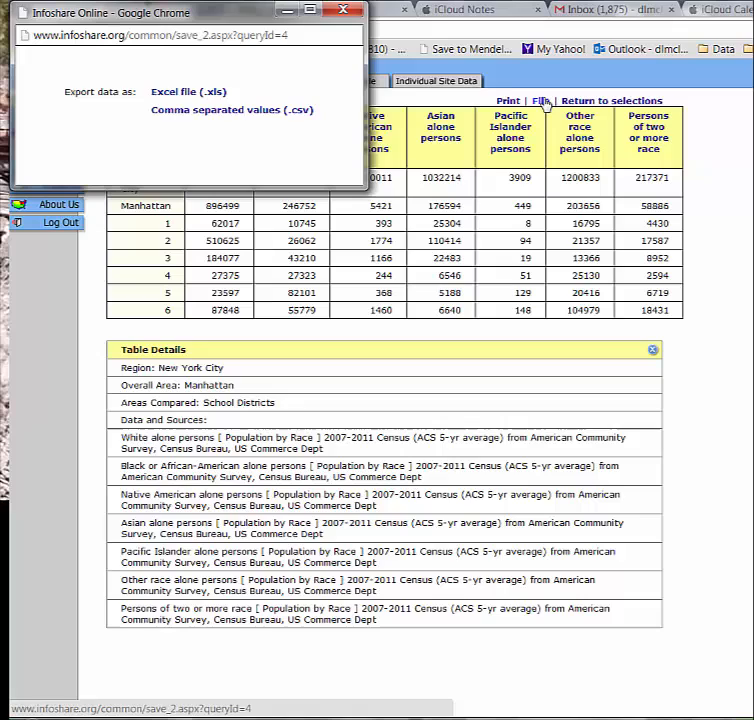
click(178, 97)
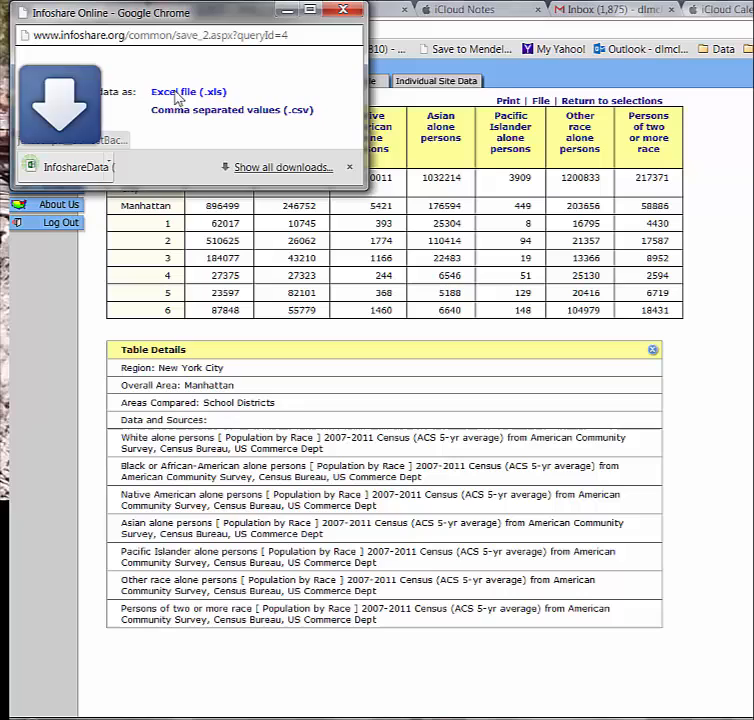
- Open the downloaded InfoshareData comparison file in Excel, accepting the format mismatch, and enable editing
click(74, 162)
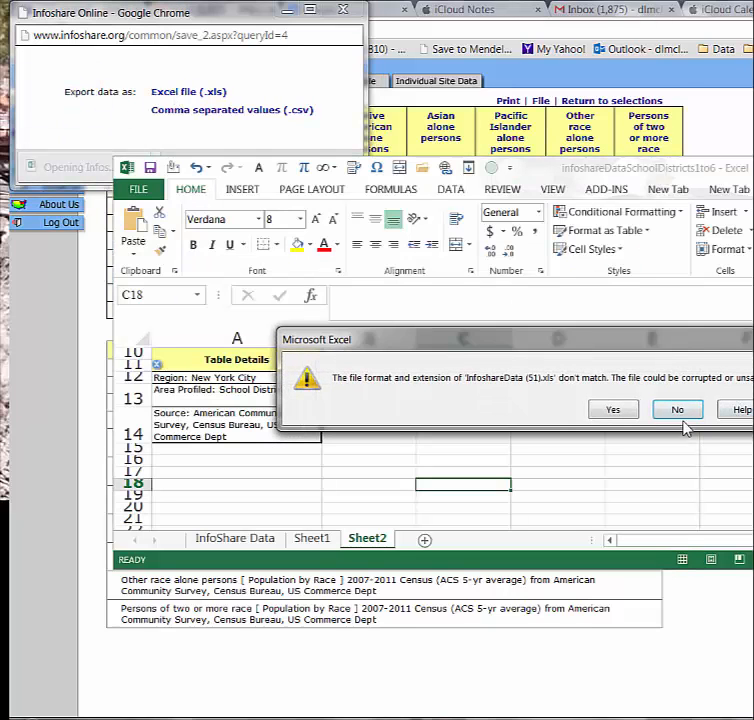
click(609, 412)
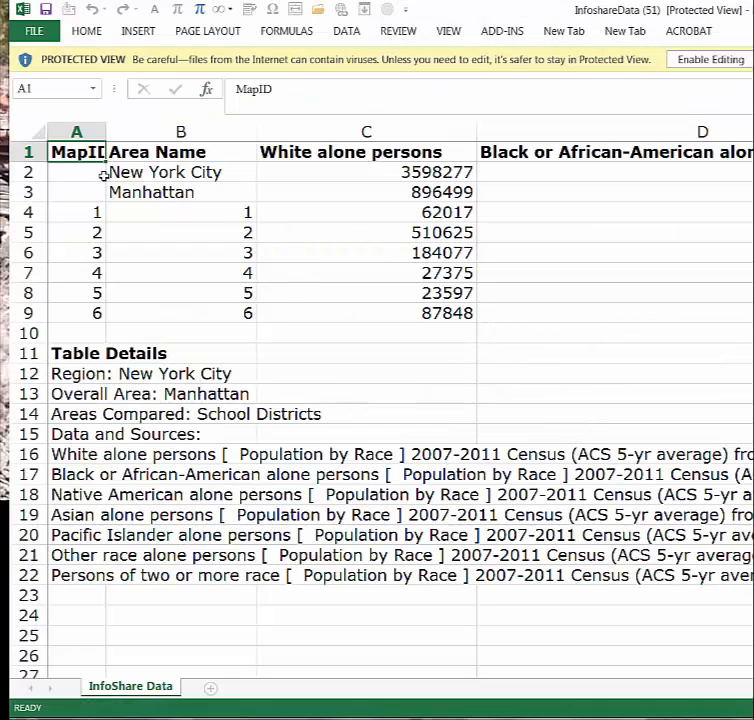
click(38, 131)
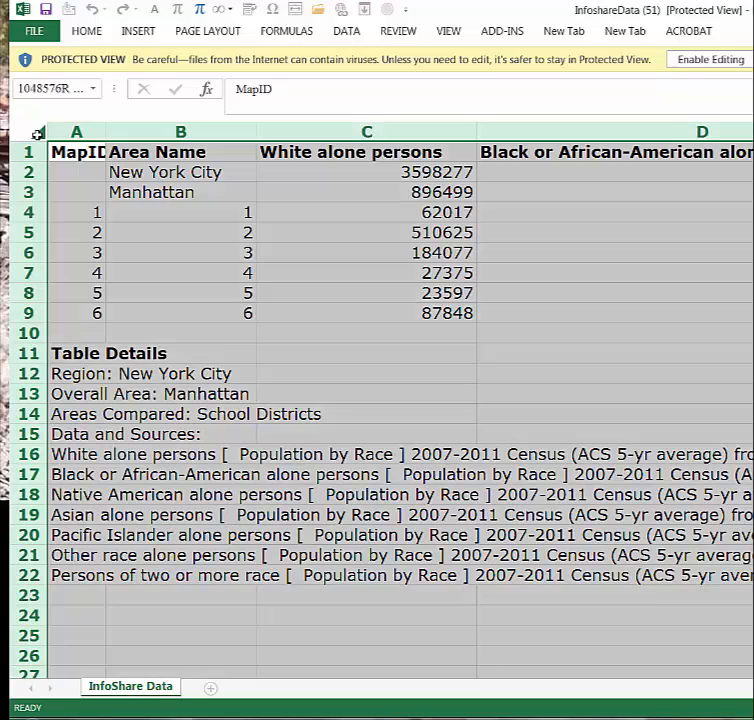
right_click(148, 222)
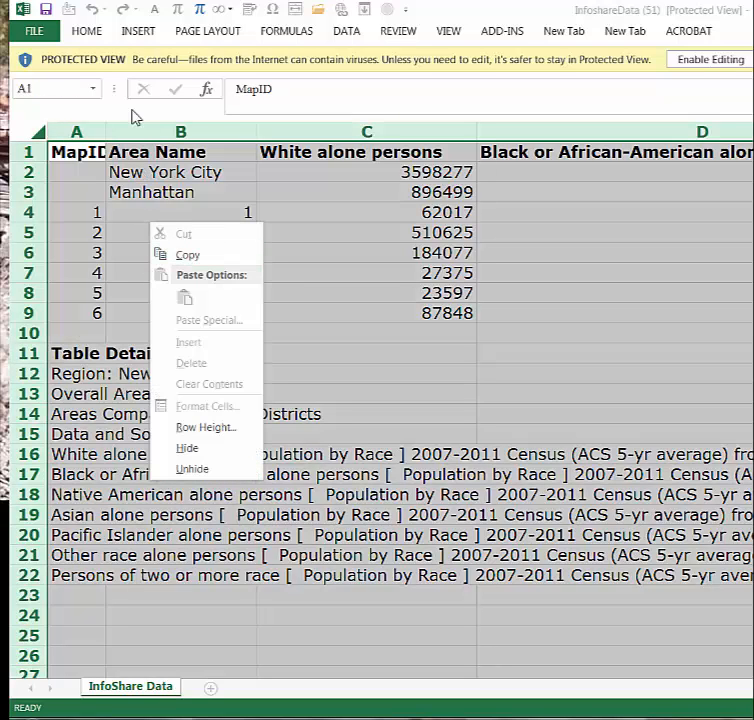
click(719, 64)
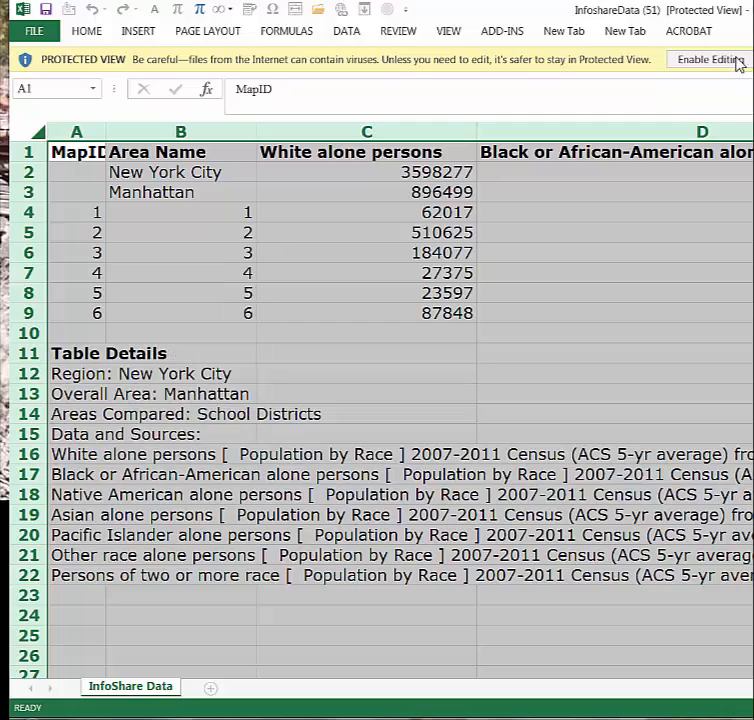
click(726, 59)
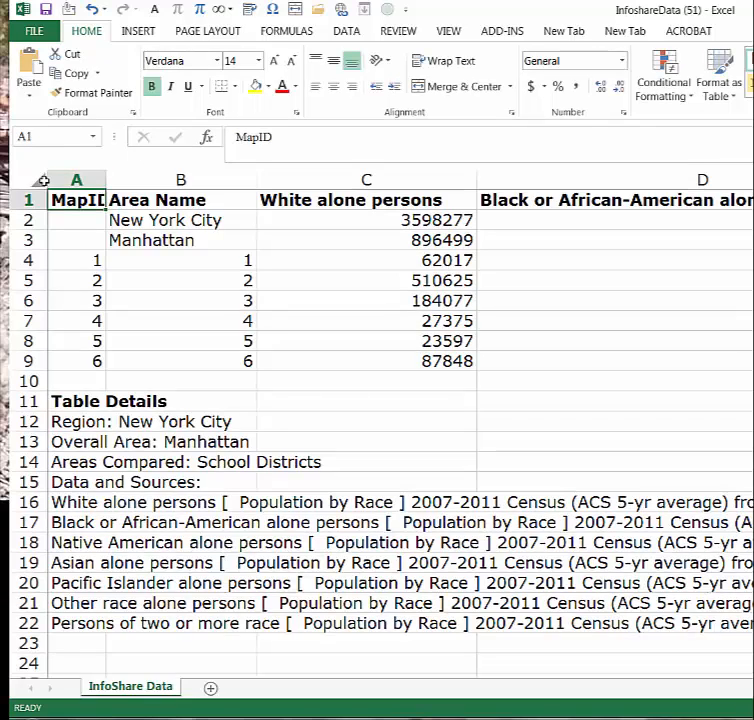
- Set the font size of the whole InfoShare Data worksheet to 8
click(47, 180)
click(258, 61)
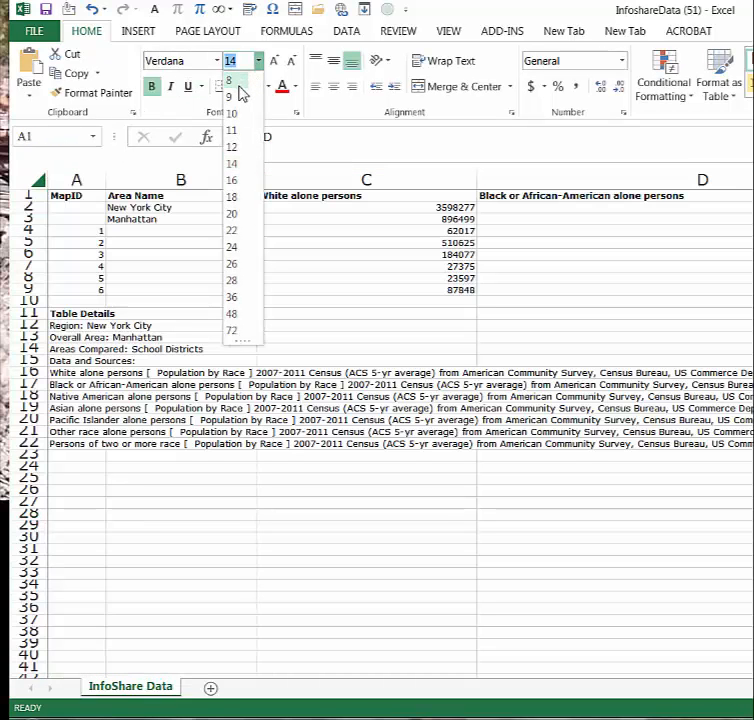
click(241, 81)
click(363, 326)
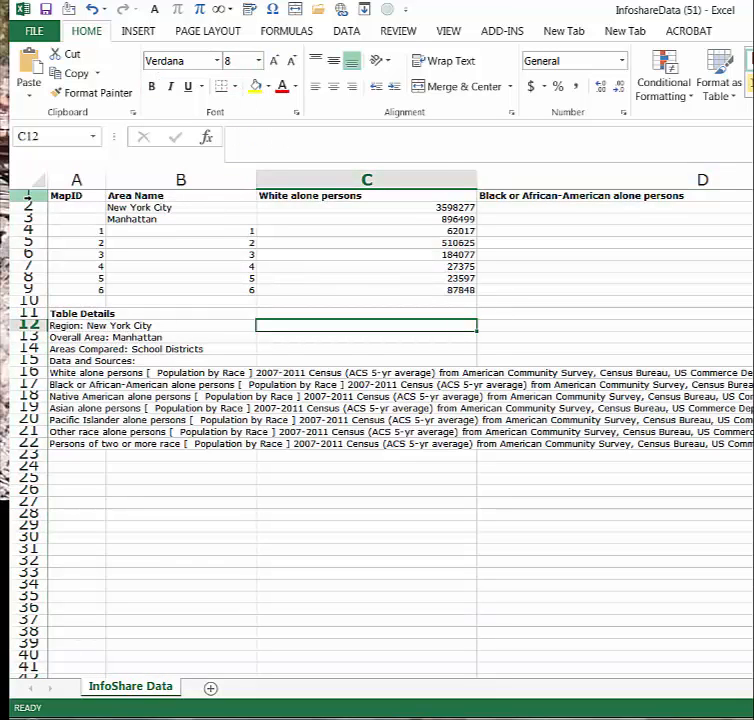
- Make heading row 1 taller and wrap the text of its headings
click(28, 195)
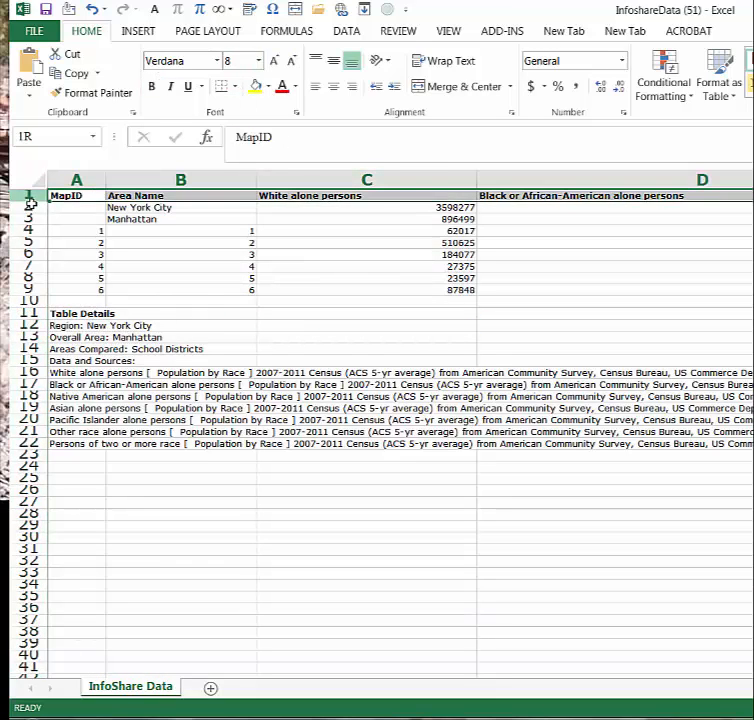
drag(40, 201, 40, 212)
click(40, 196)
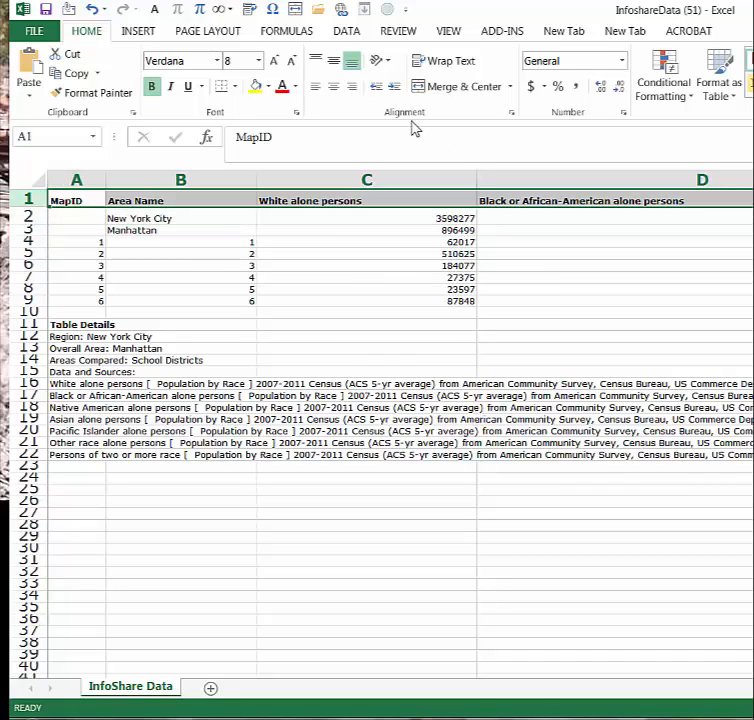
click(467, 63)
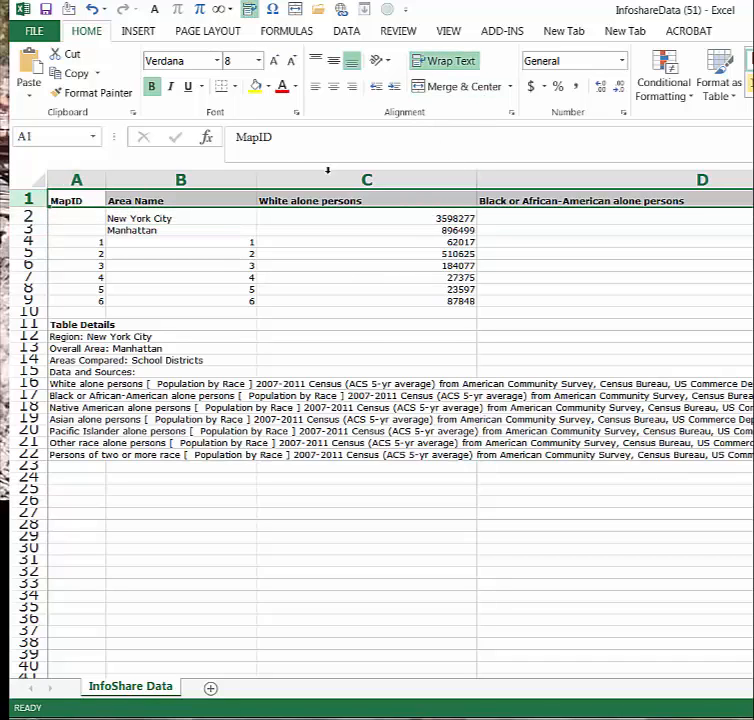
- Narrow columns B through E to compact equal widths and increase the height of heading row 1
mouse_move(180, 179)
mouse_down()
mouse_move(537, 234)
mouse_move(640, 234)
mouse_up()
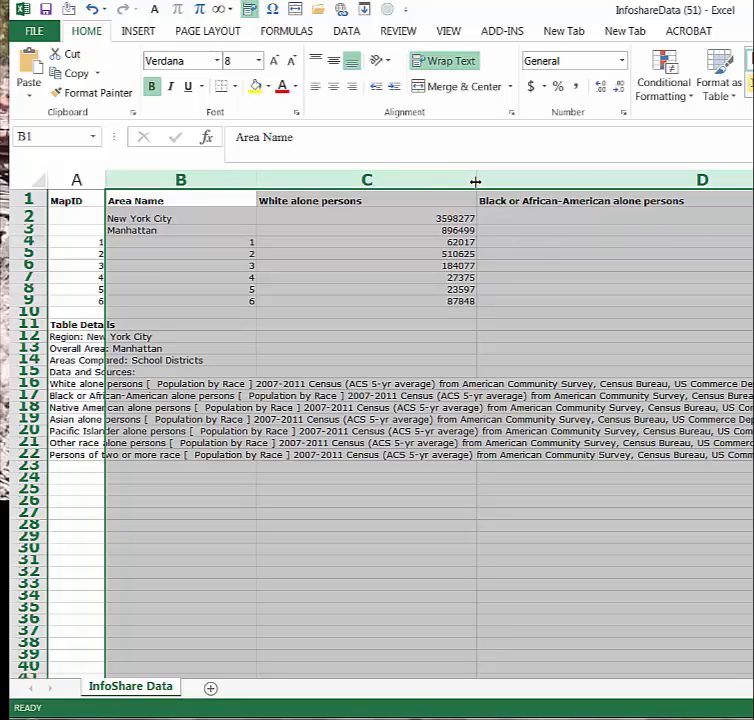
drag(477, 183, 325, 184)
click(496, 289)
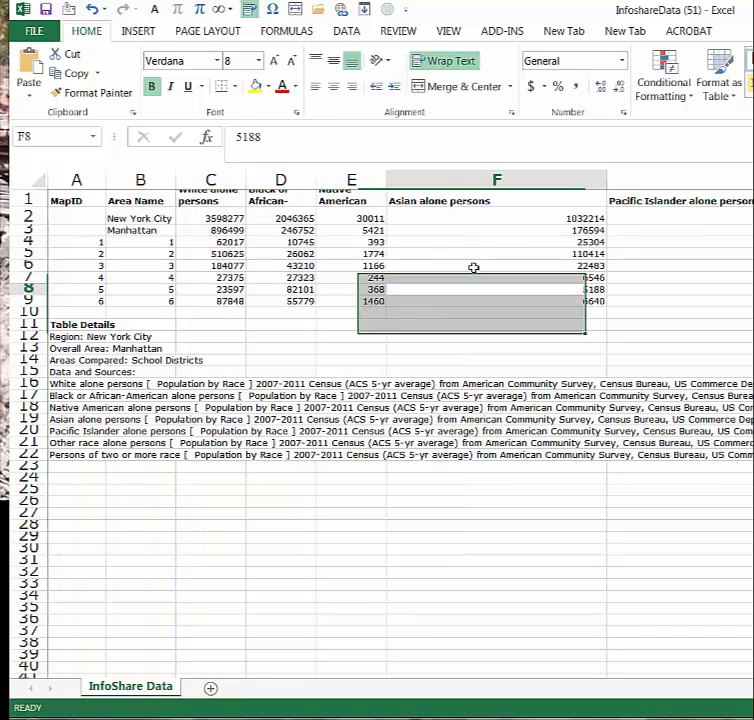
drag(30, 207, 30, 231)
- Narrow columns F through H to a compact equal width, and narrow the two-or-more-race column I
drag(521, 181, 688, 168)
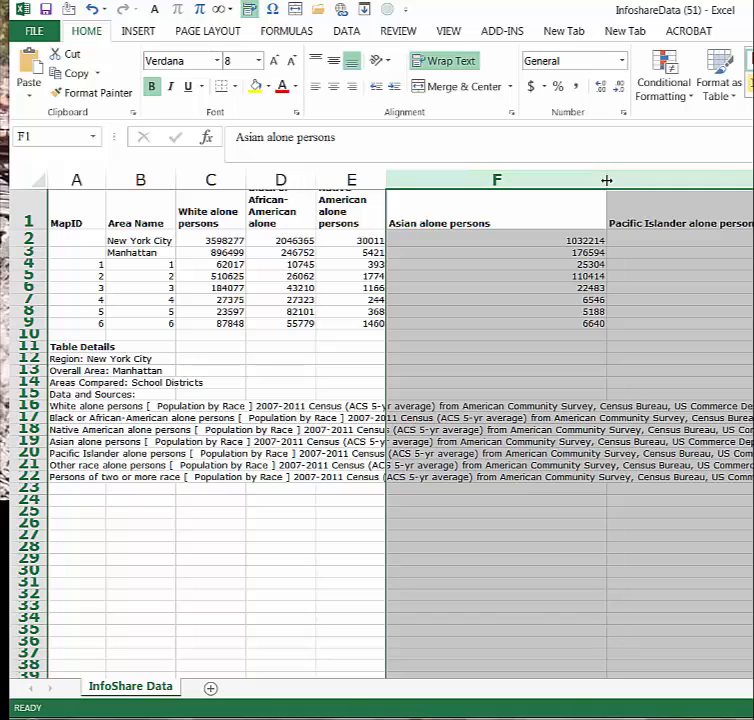
drag(606, 180, 442, 182)
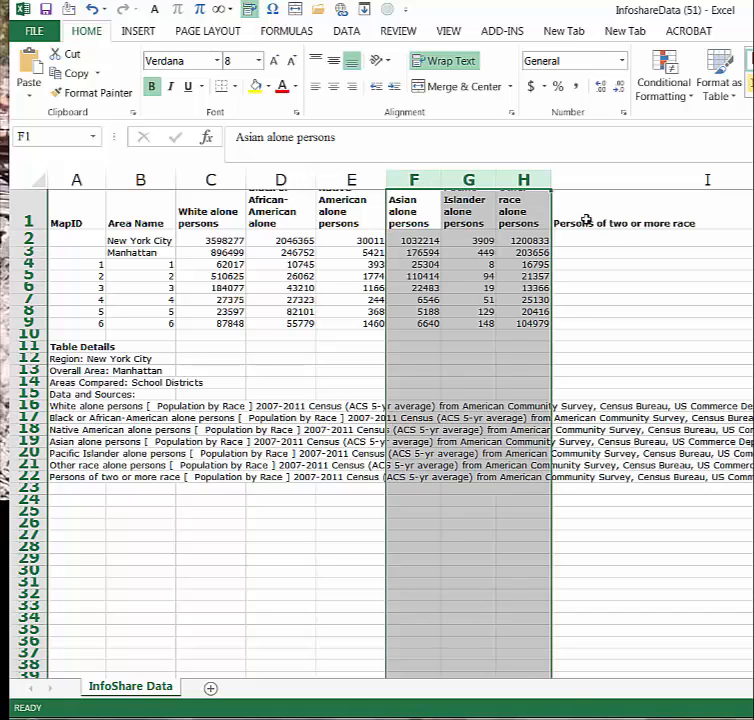
click(665, 223)
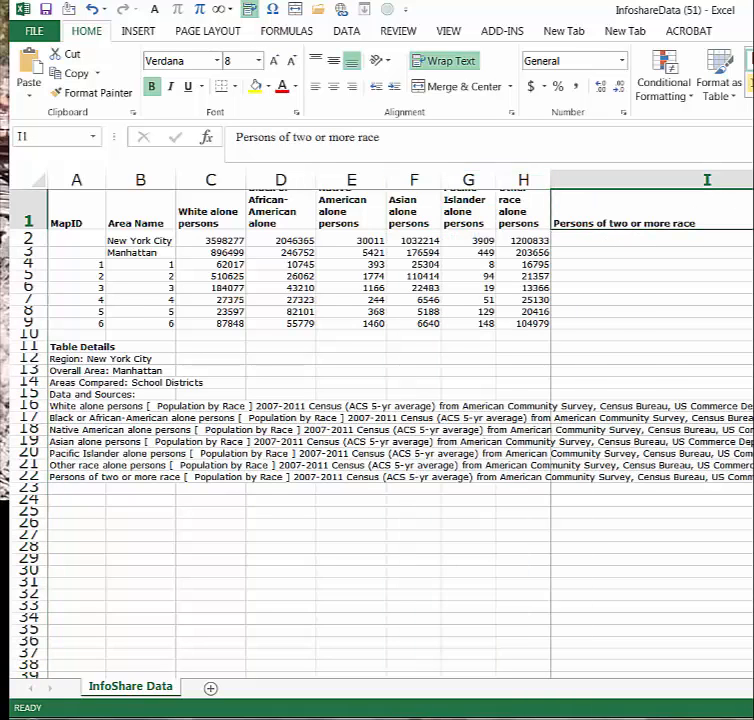
drag(693, 178, 637, 192)
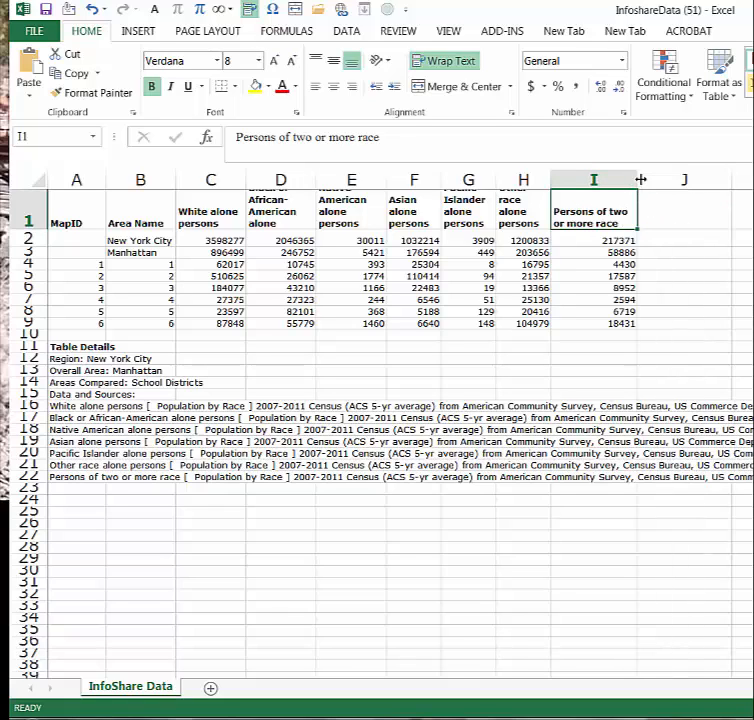
- Increase the height of row 1 until the full Black or African-American heading fits
click(665, 179)
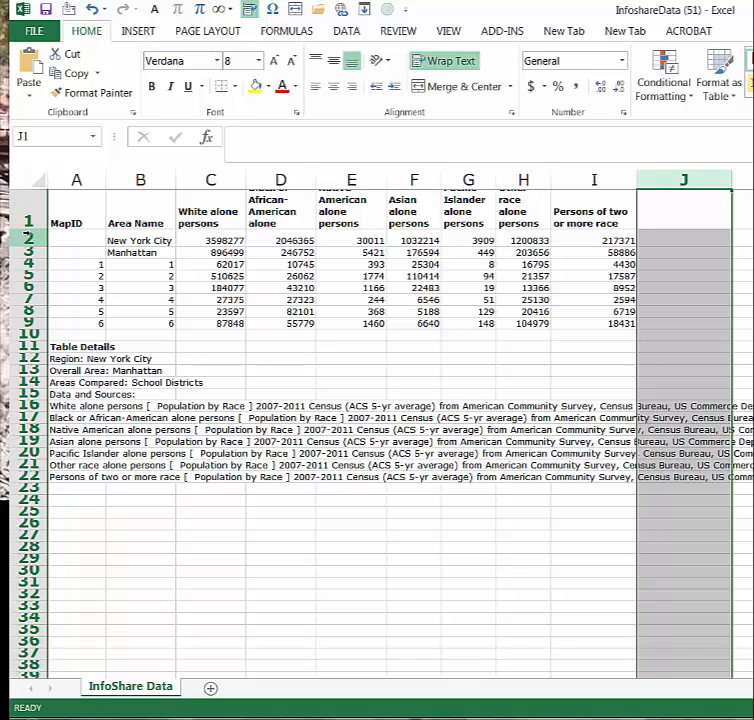
drag(30, 230, 30, 246)
click(266, 464)
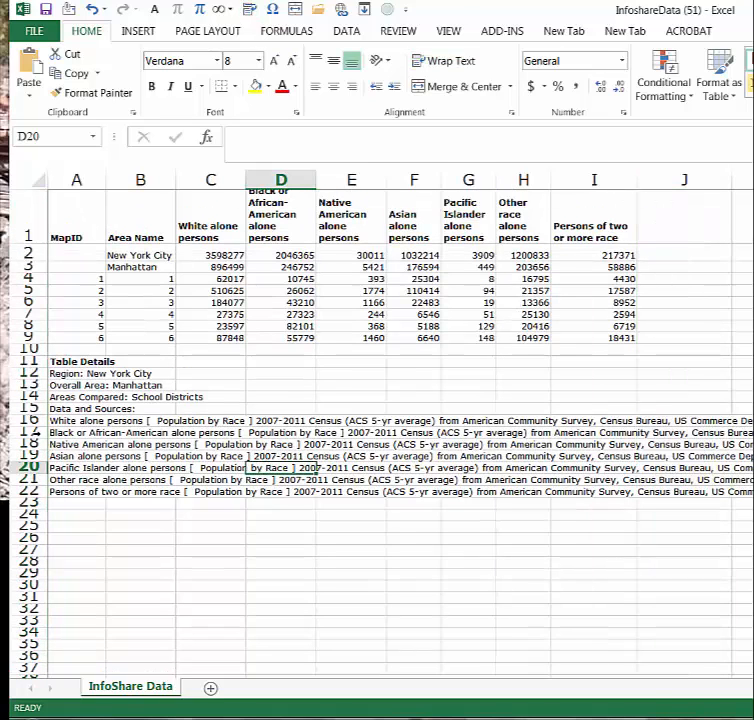
click(151, 409)
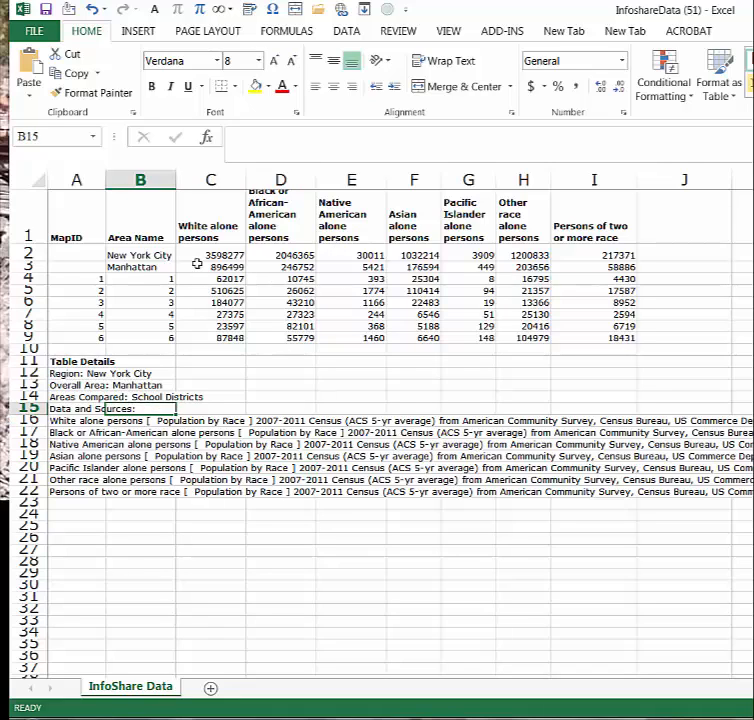
drag(17, 243, 34, 260)
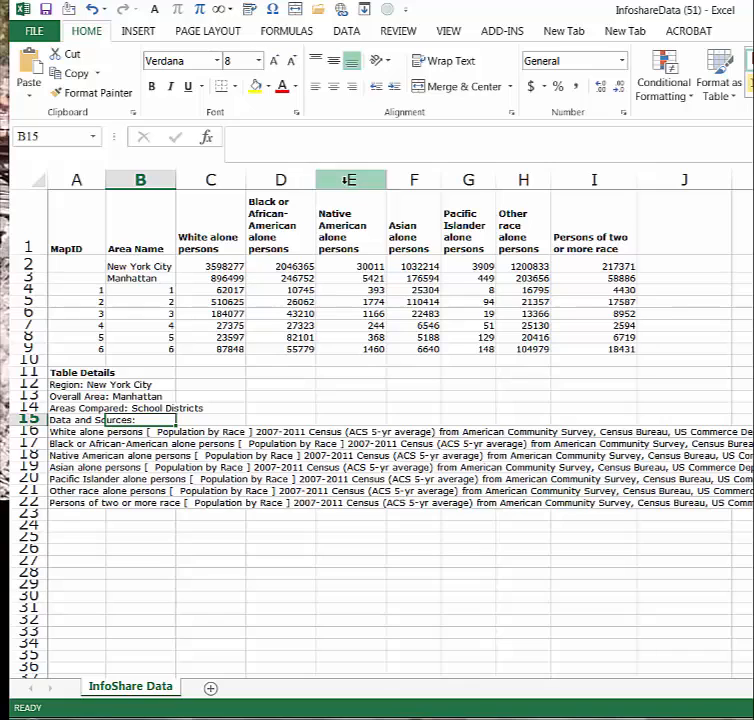
- Center the column headings in A1:I1 horizontally
click(300, 222)
drag(100, 220, 600, 220)
click(335, 86)
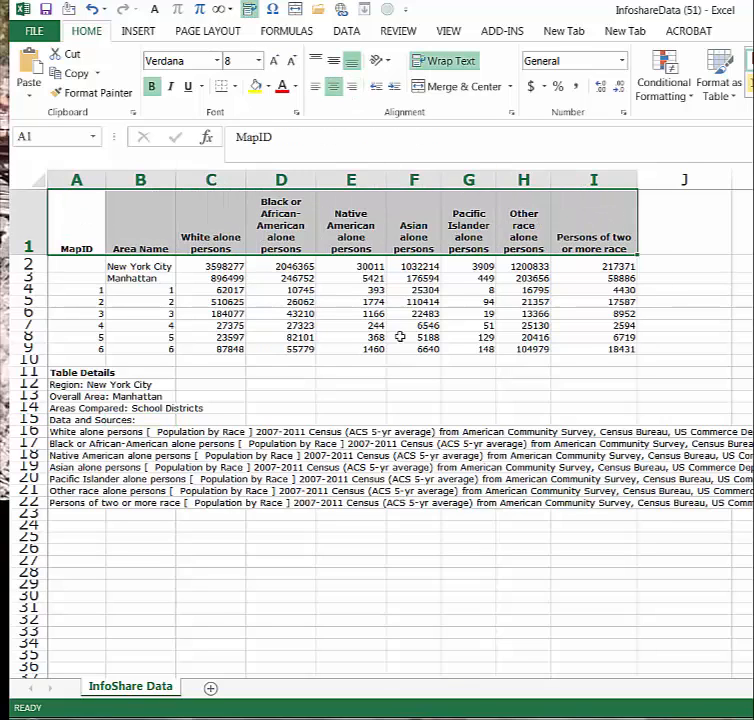
- Center the area names and population figures below the headings, in A2:I10
drag(420, 349, 410, 337)
click(333, 290)
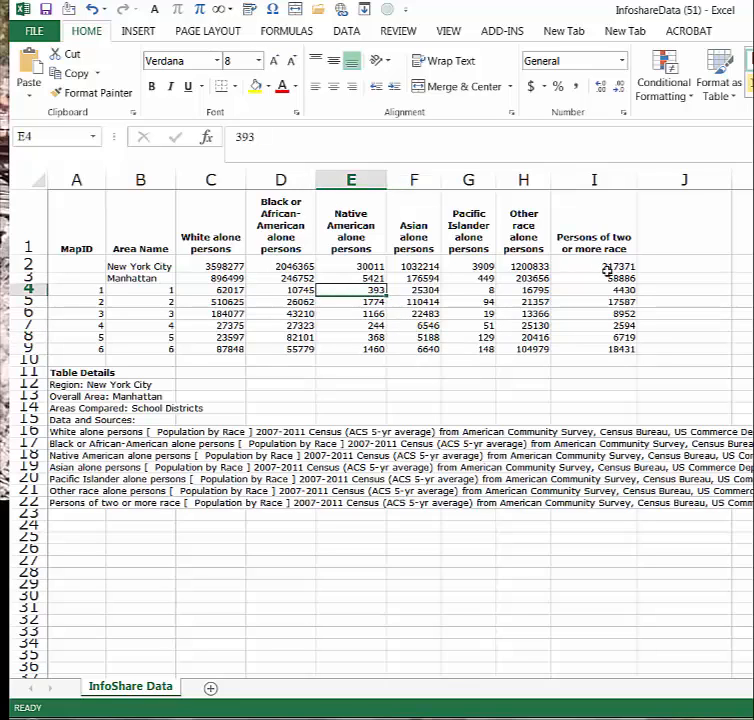
drag(606, 268, 44, 359)
click(336, 88)
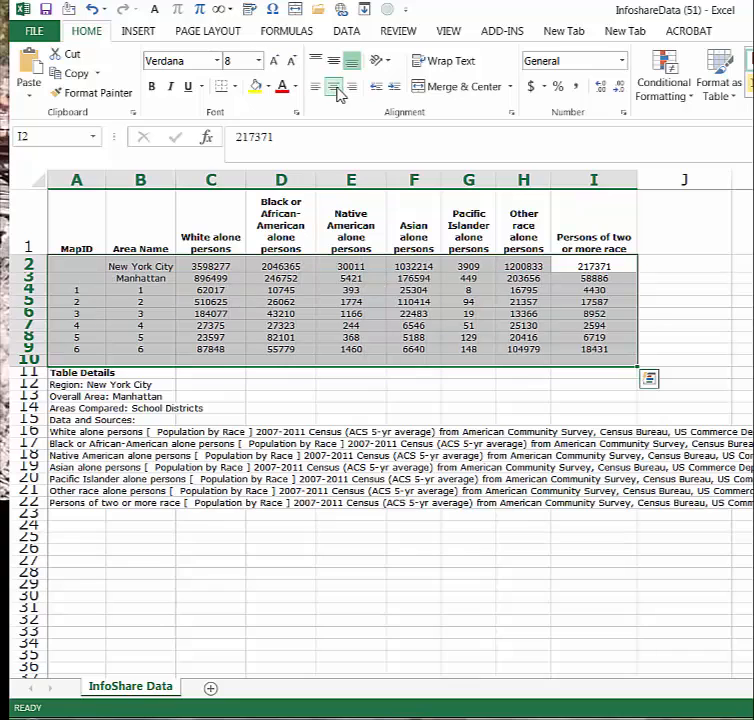
click(256, 280)
click(215, 300)
click(126, 298)
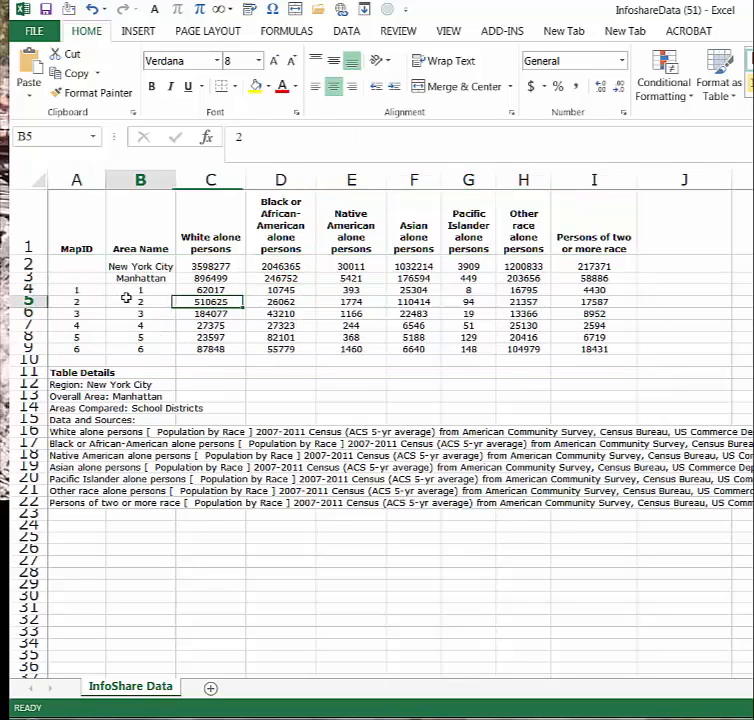
- Make the "Areas Compared: School Districts" line in A14:C14 bold and fill it with yellow
click(148, 279)
click(143, 312)
click(104, 383)
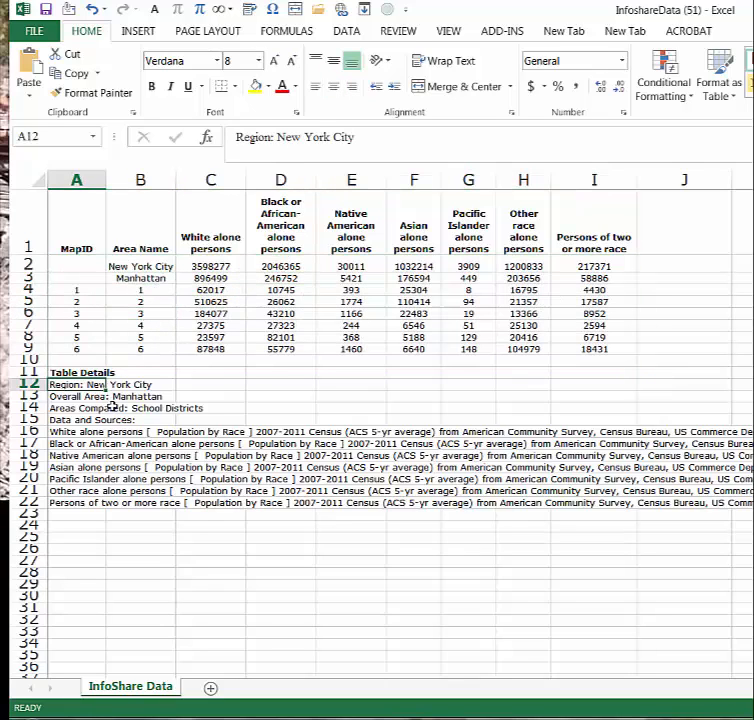
click(113, 405)
drag(219, 416, 127, 403)
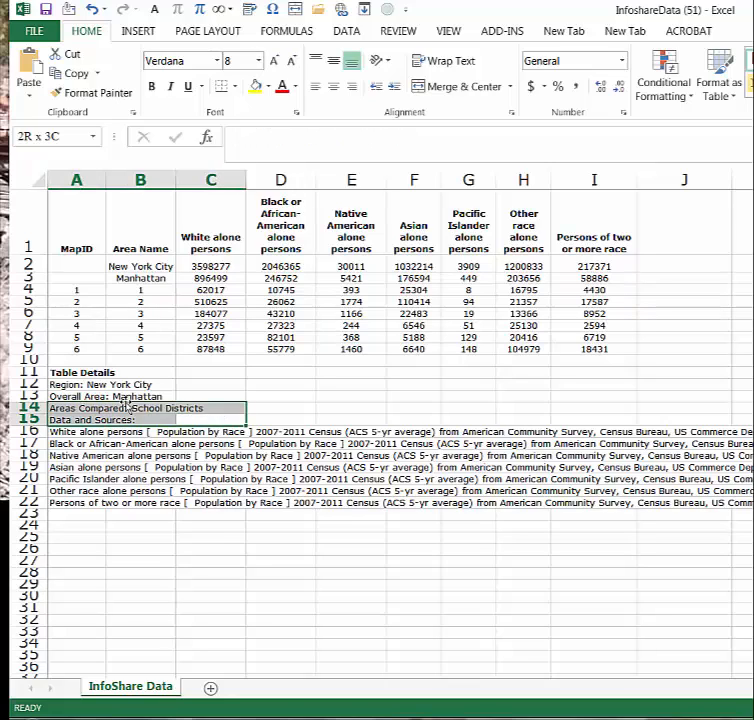
drag(205, 405, 58, 408)
click(152, 87)
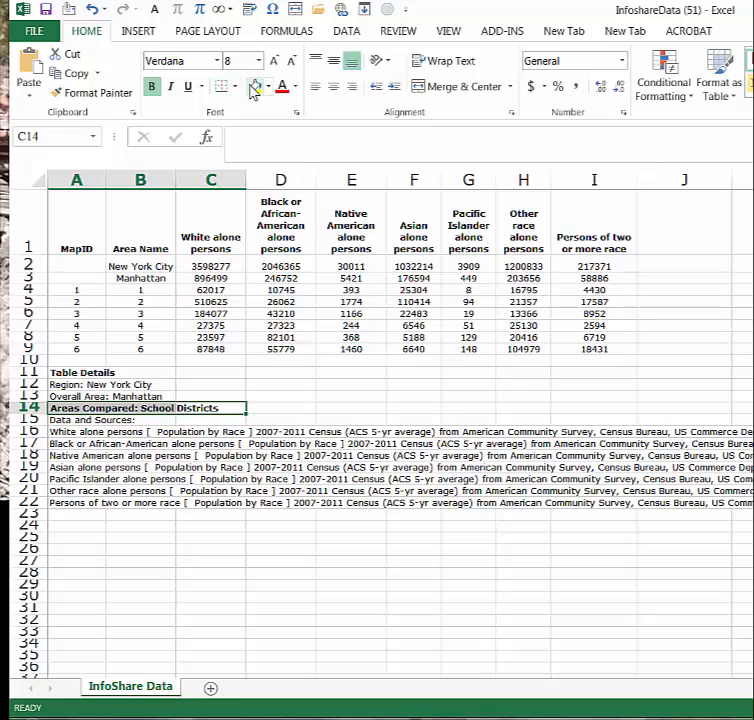
click(254, 88)
click(261, 357)
- Add row totals of the race categories in column J for New York City, Manhattan and the six districts
click(140, 266)
click(140, 303)
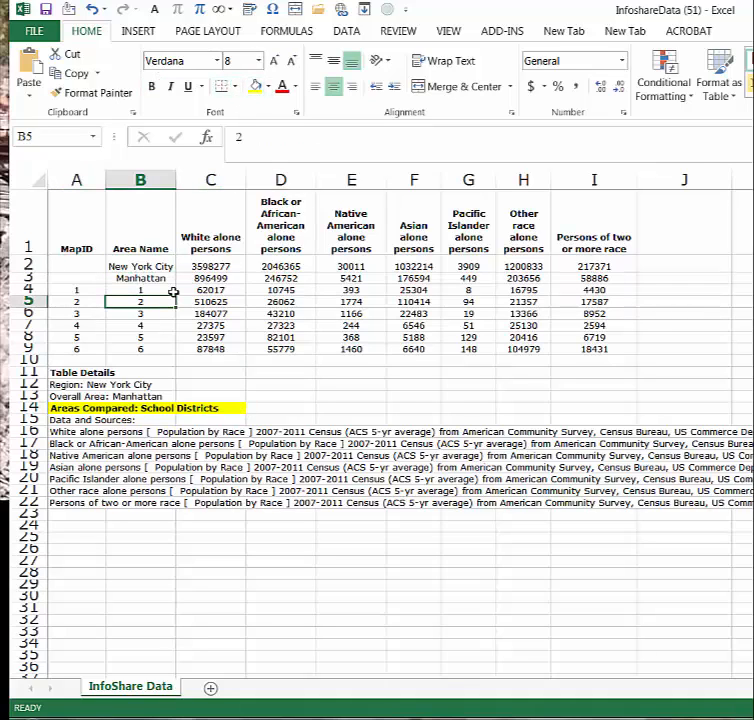
click(362, 303)
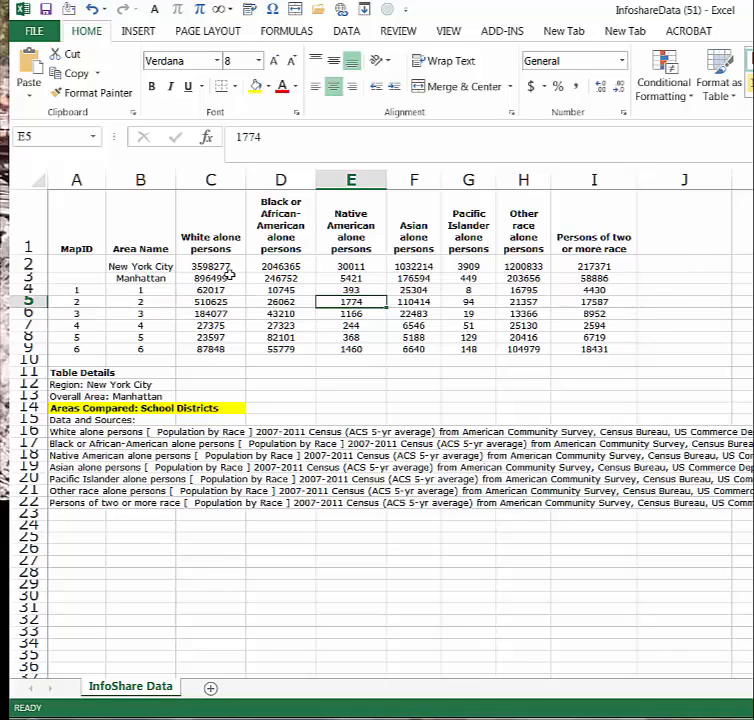
drag(229, 274, 672, 347)
key(alt+=)
click(739, 294)
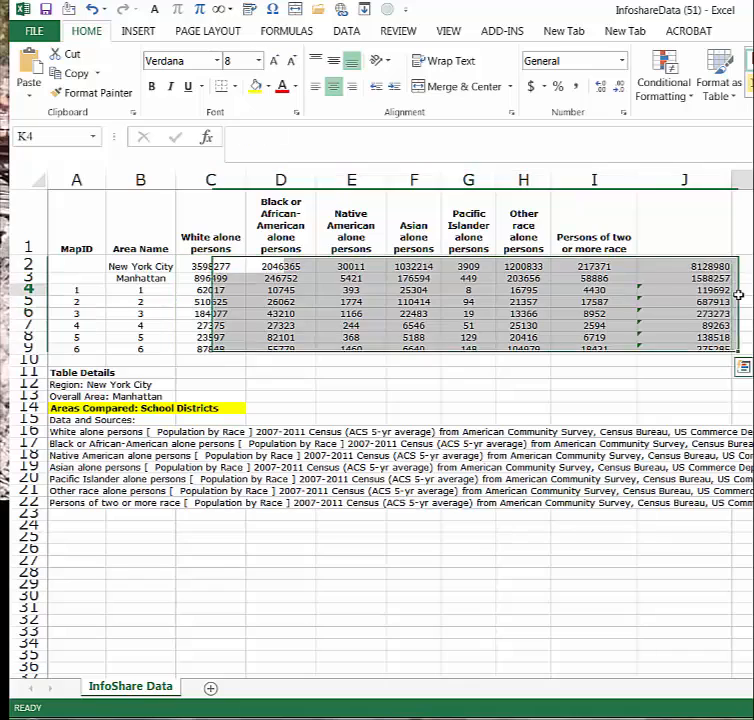
- Adjust the width of totals column J to fit its figures
drag(736, 175, 680, 177)
click(351, 325)
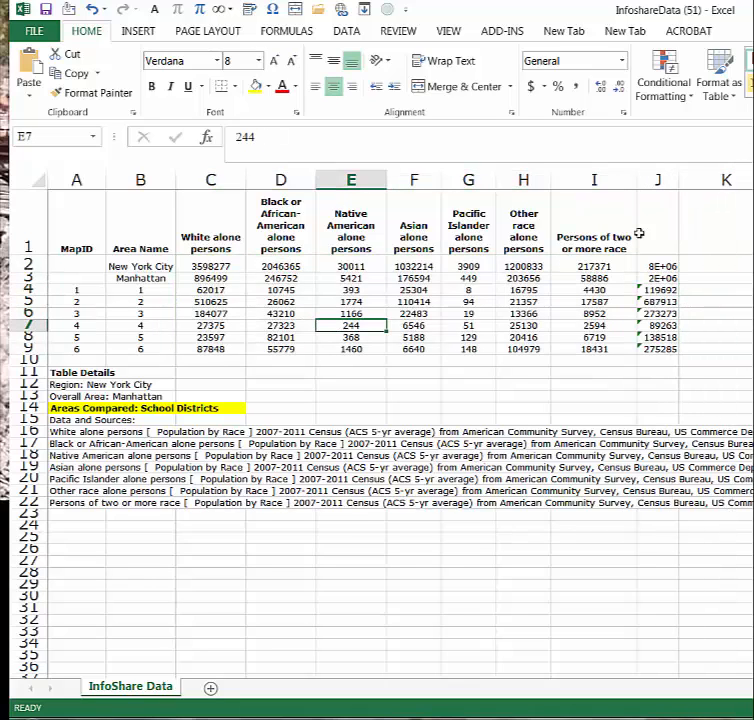
double_click(679, 181)
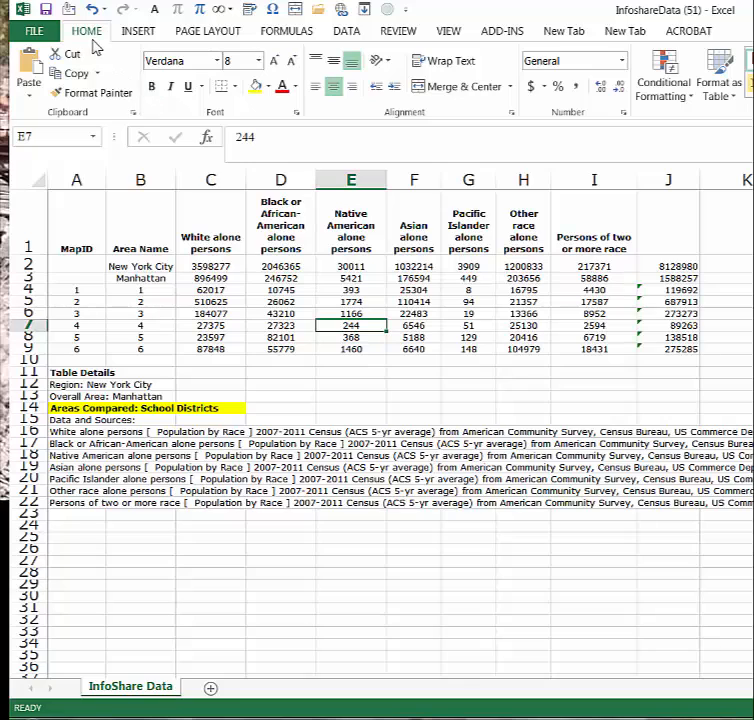
- Decline keeping the current file format, choose the NYCData folder for saving, and set the file type to Excel Workbook
click(45, 10)
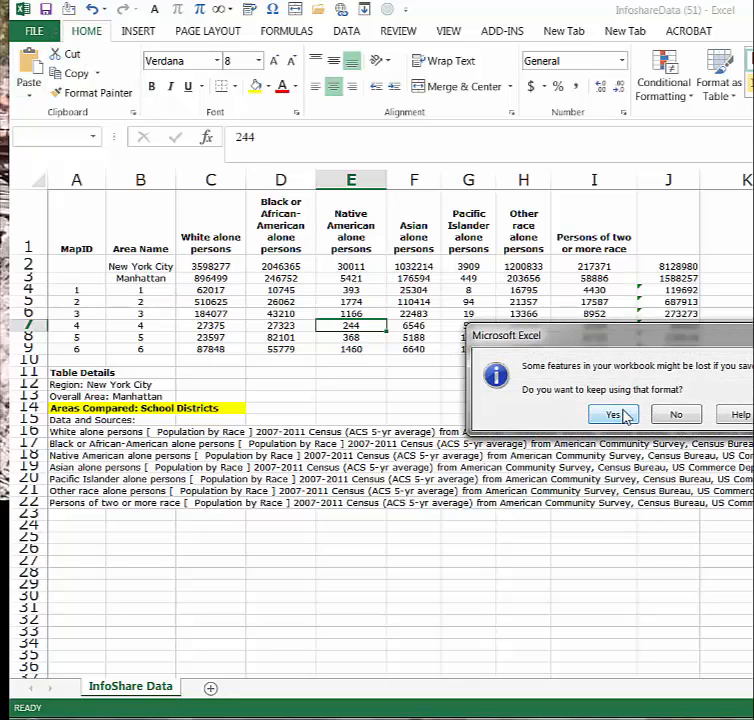
click(679, 415)
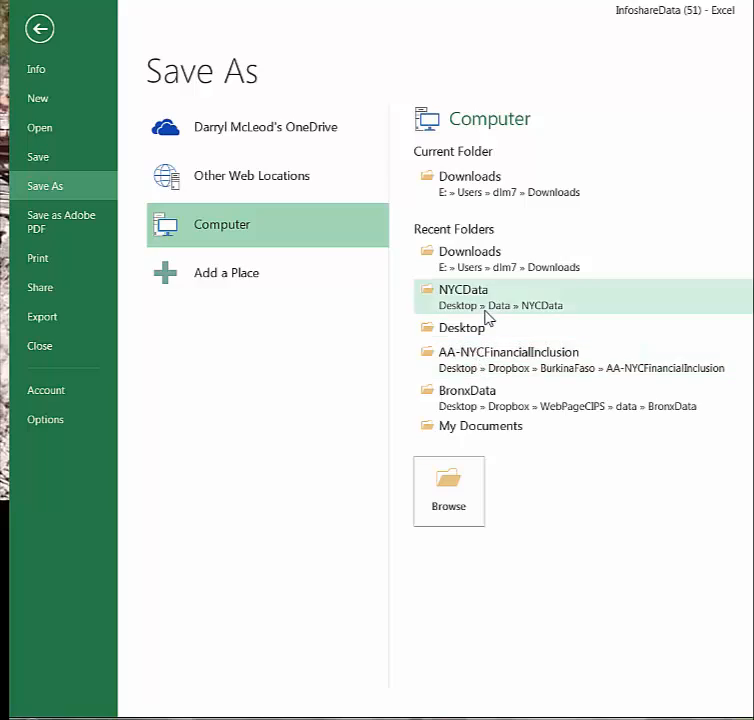
click(471, 329)
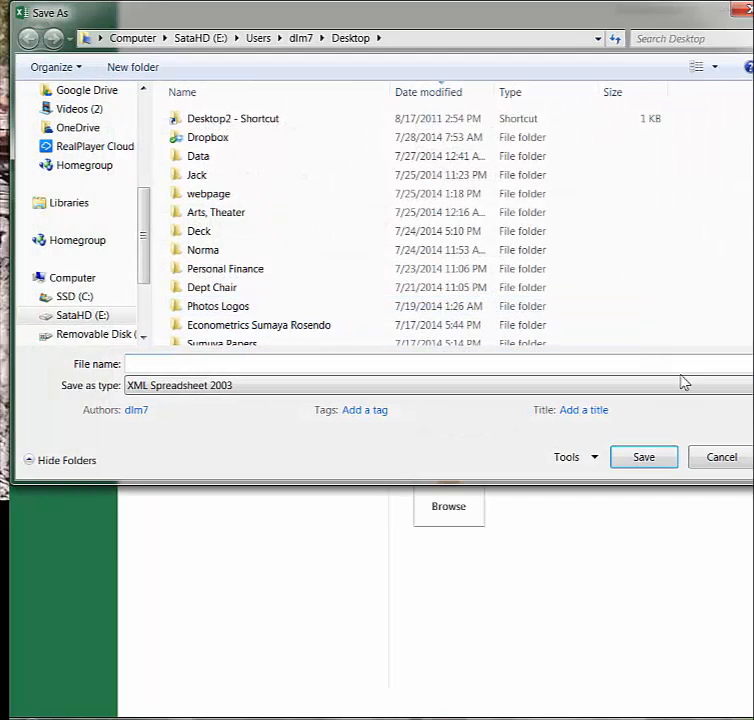
click(699, 462)
click(460, 292)
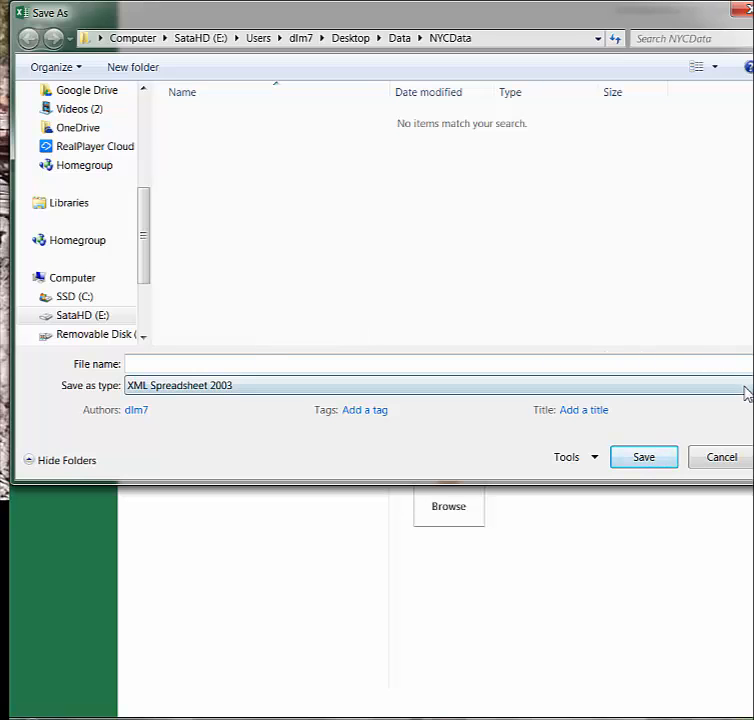
click(745, 393)
click(177, 12)
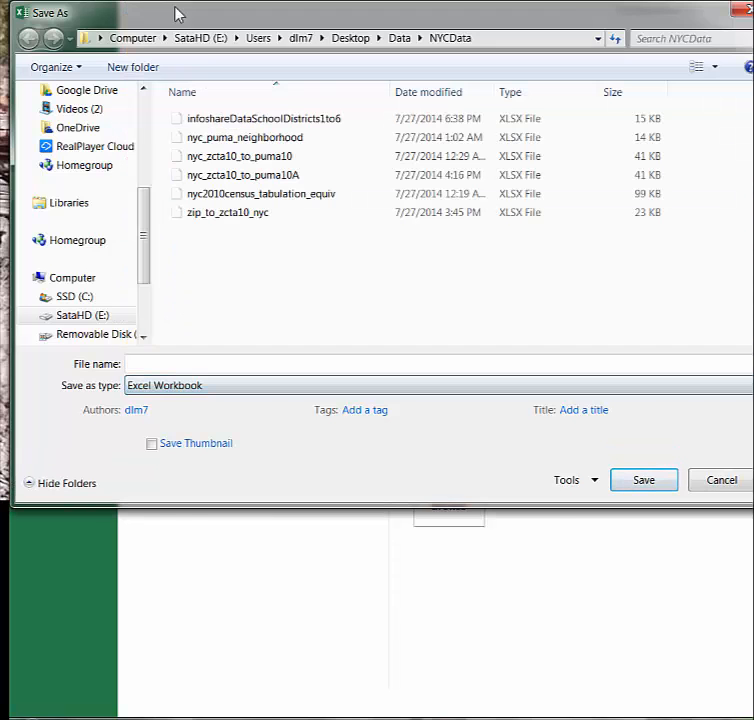
- Name the file infoshareDataSchoolDistricts1to6b, based on the existing infoshareDataSchoolDistricts1to6 name, and save it in the NYCData folder
click(287, 366)
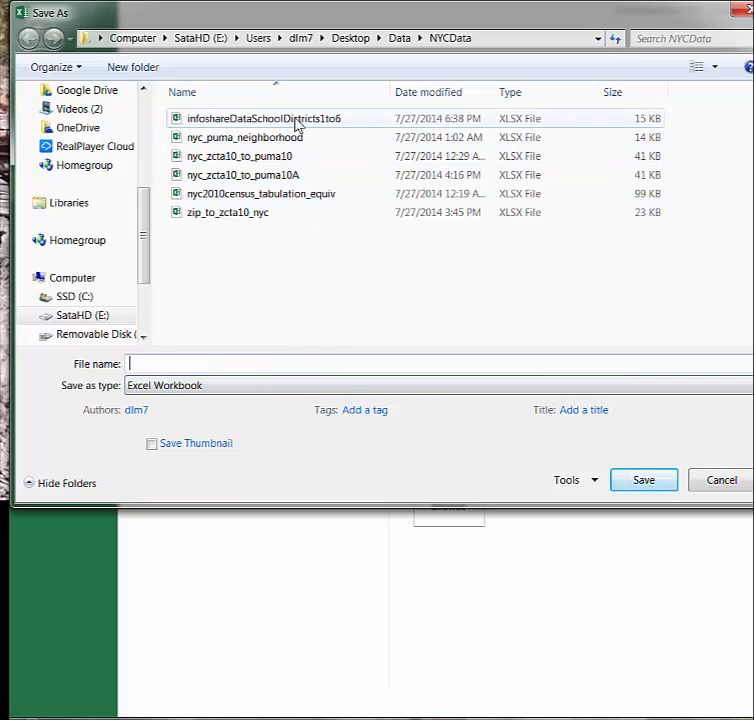
click(296, 120)
click(304, 360)
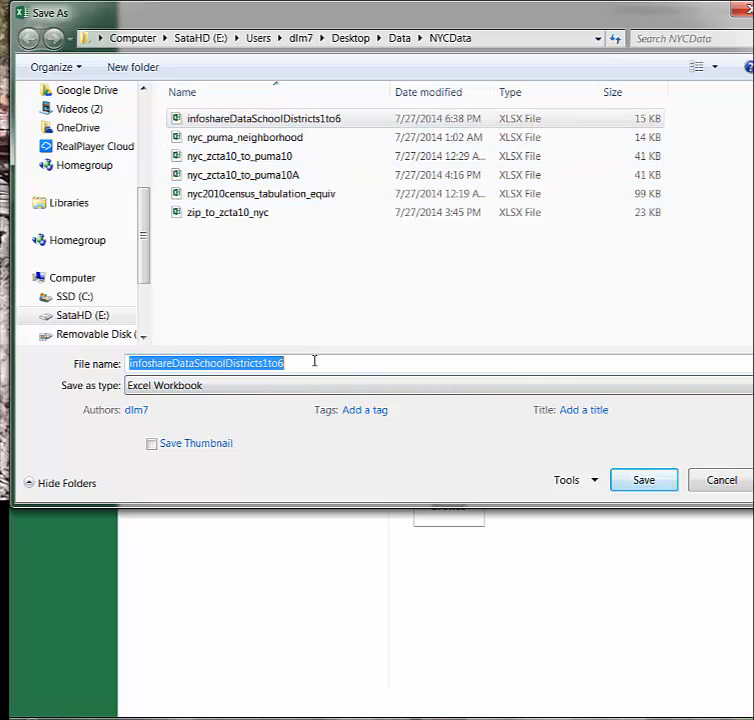
click(314, 361)
text(b)
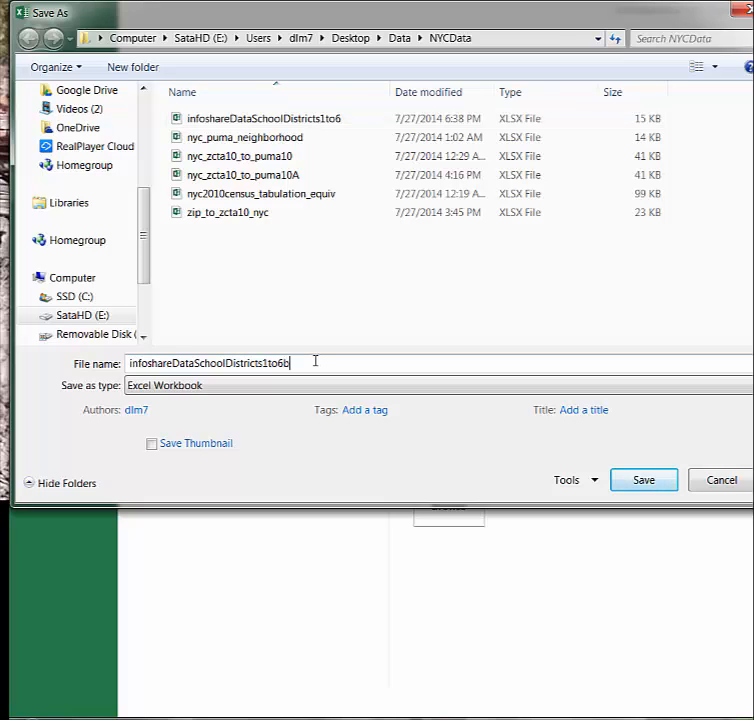
click(661, 475)
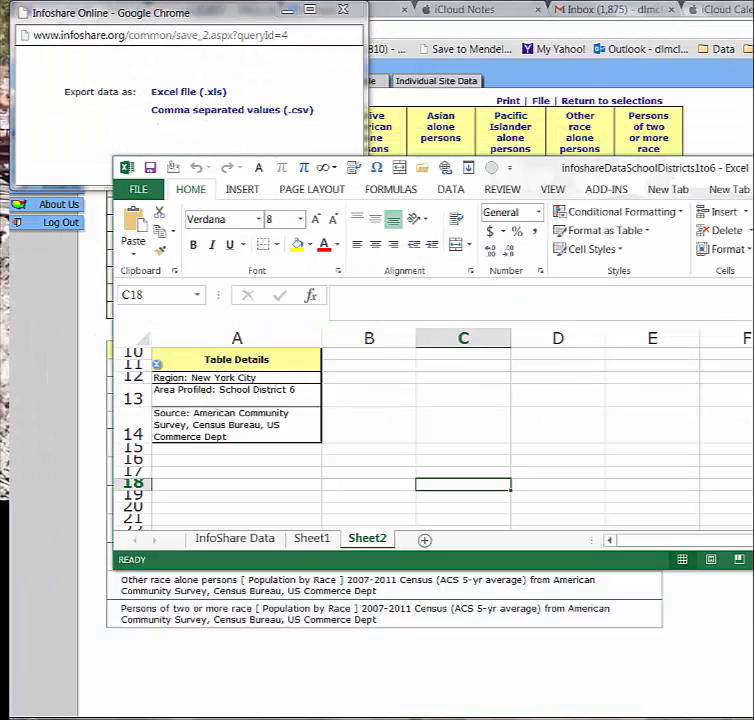
- Close the older infoshareDataSchoolDistricts1to6 workbook and the Infoshare data export window
key(alt+F4)
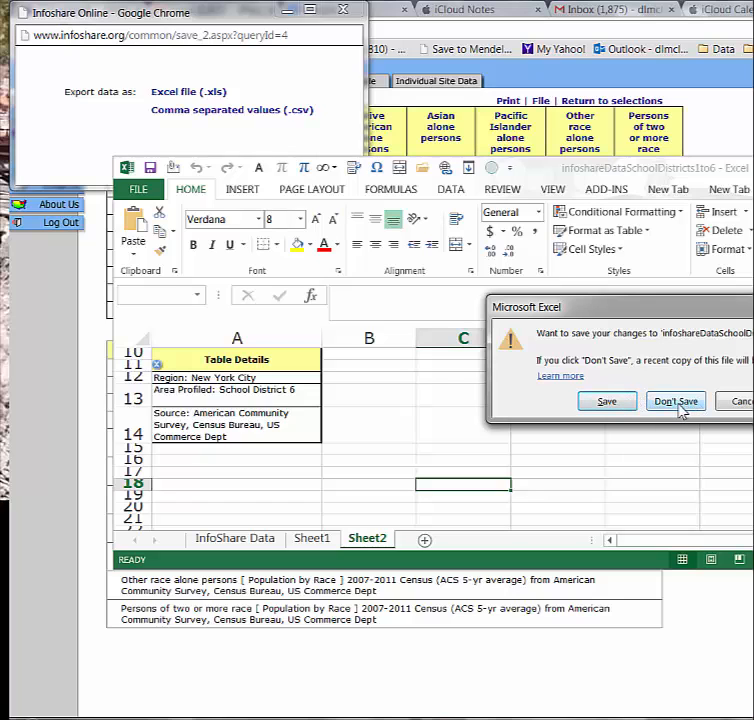
click(607, 401)
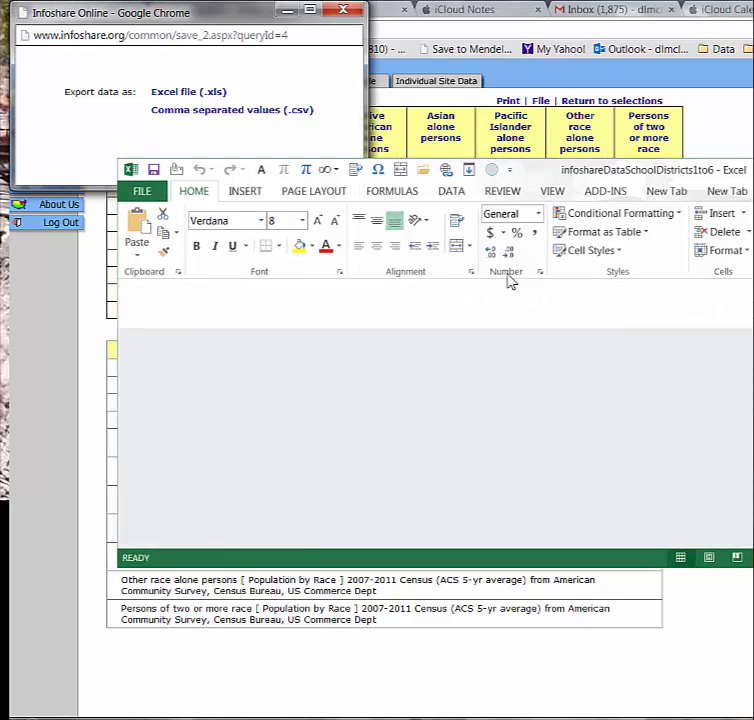
click(344, 10)
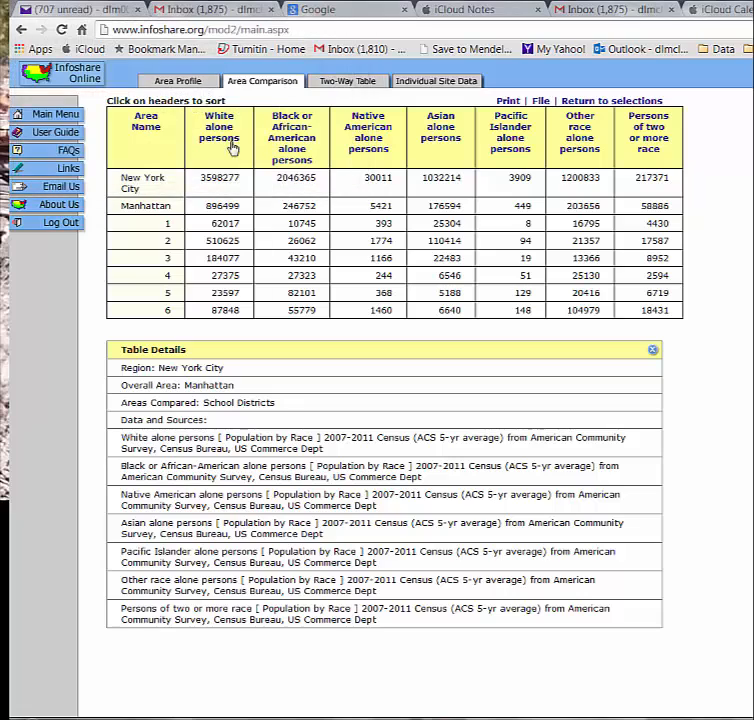
- Start a new Infoshare area comparison for the New York City region, with overall area type City and School District as areas to compare
click(178, 86)
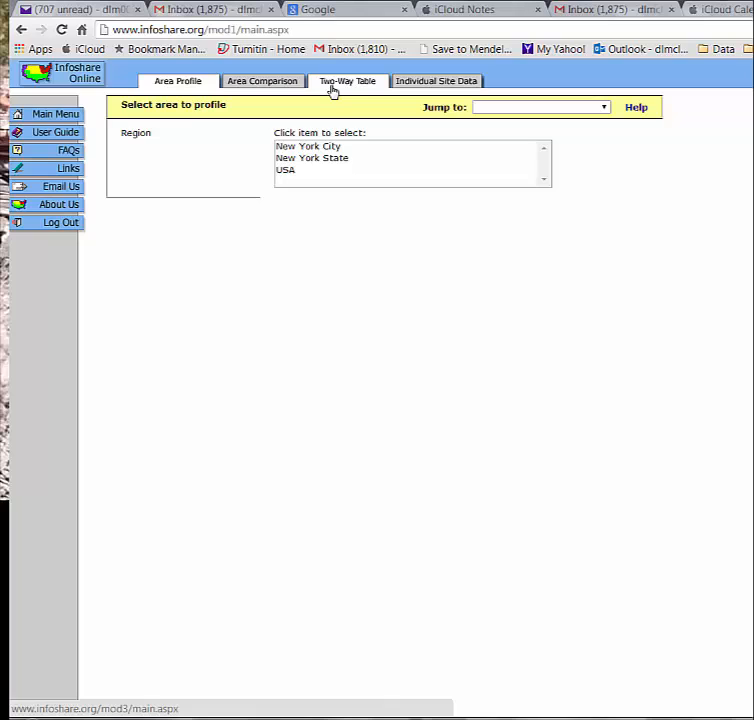
click(261, 87)
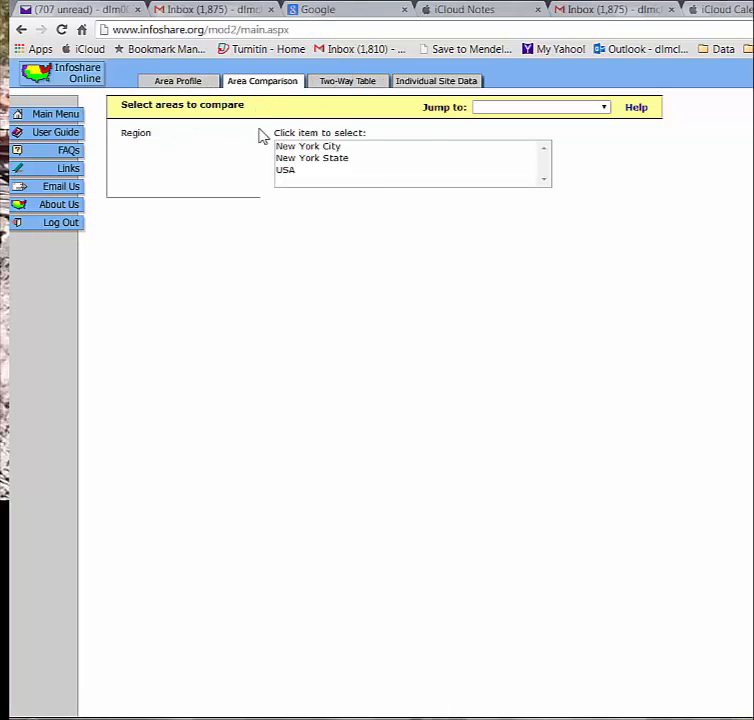
click(184, 82)
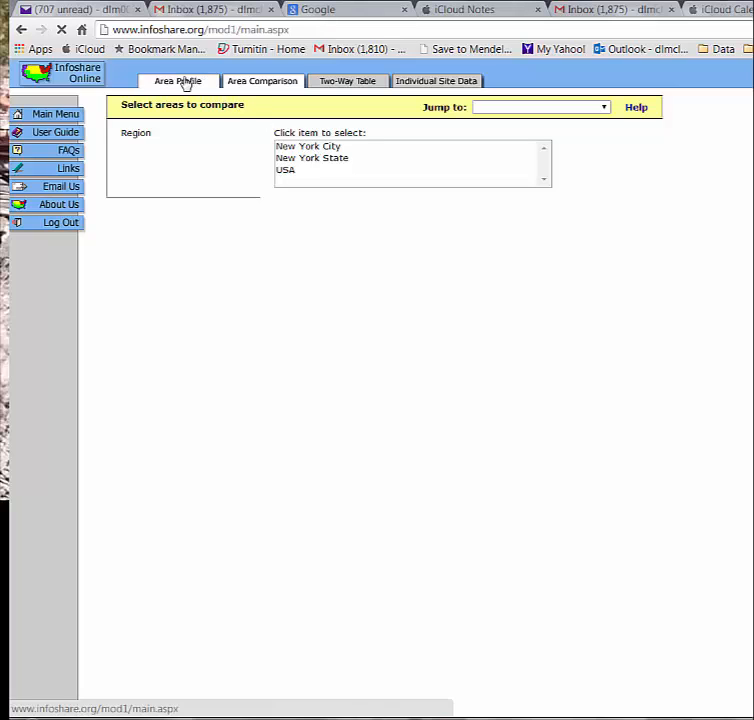
click(256, 82)
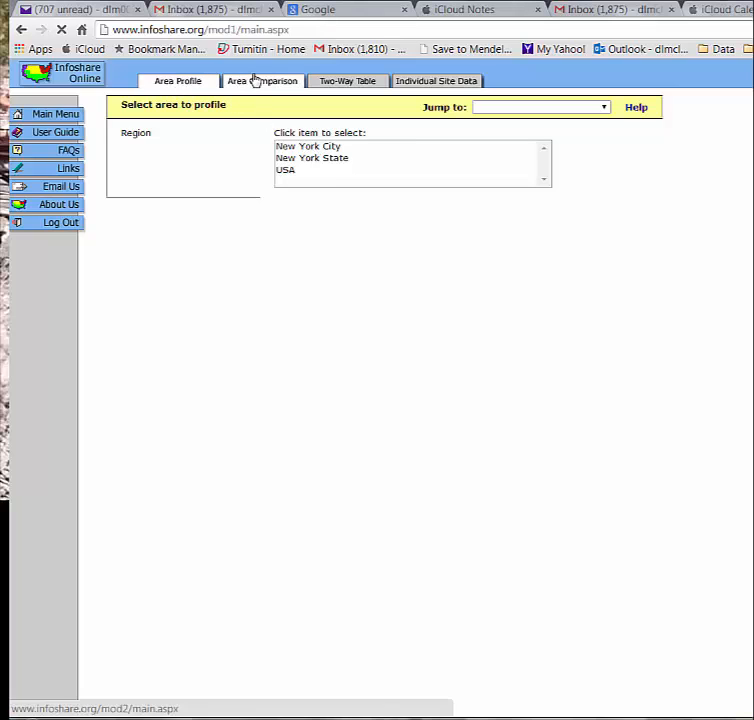
click(330, 148)
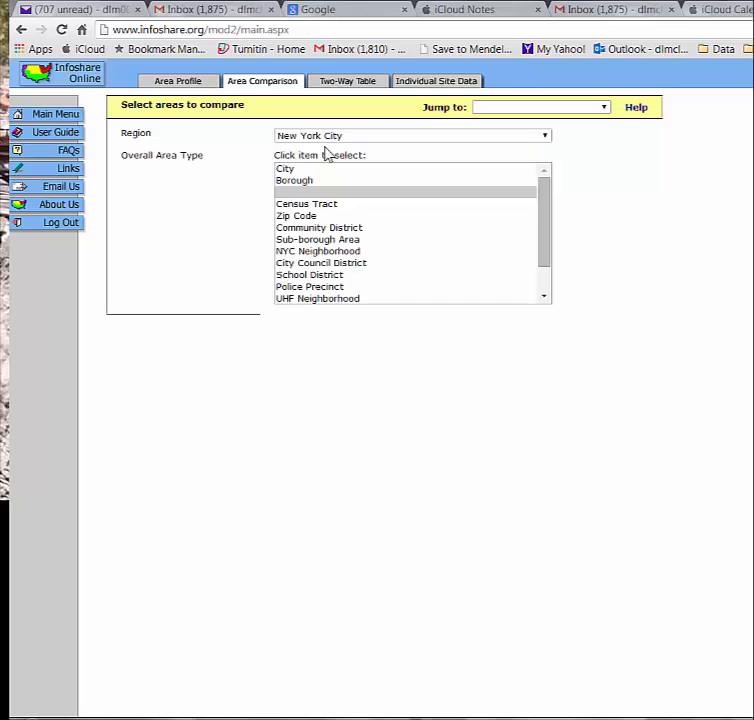
click(305, 169)
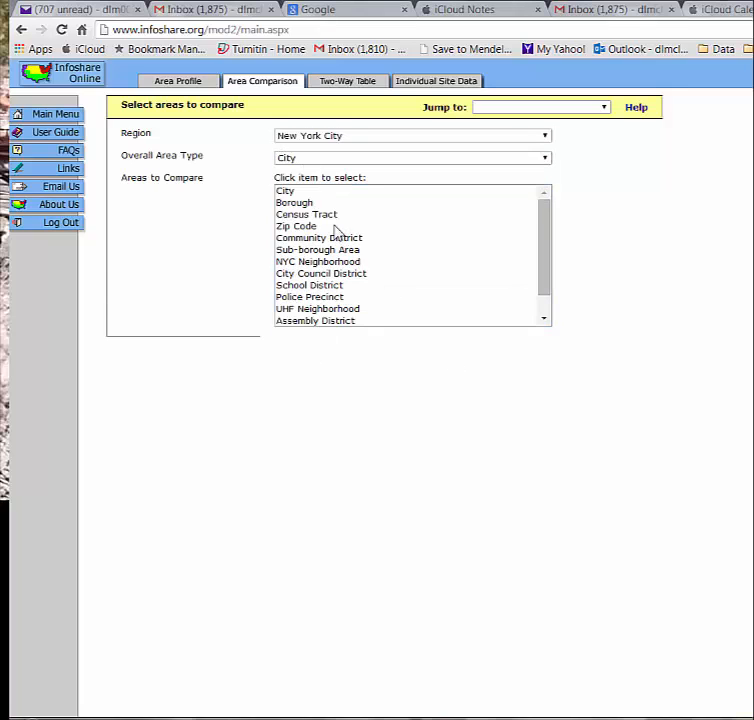
click(328, 287)
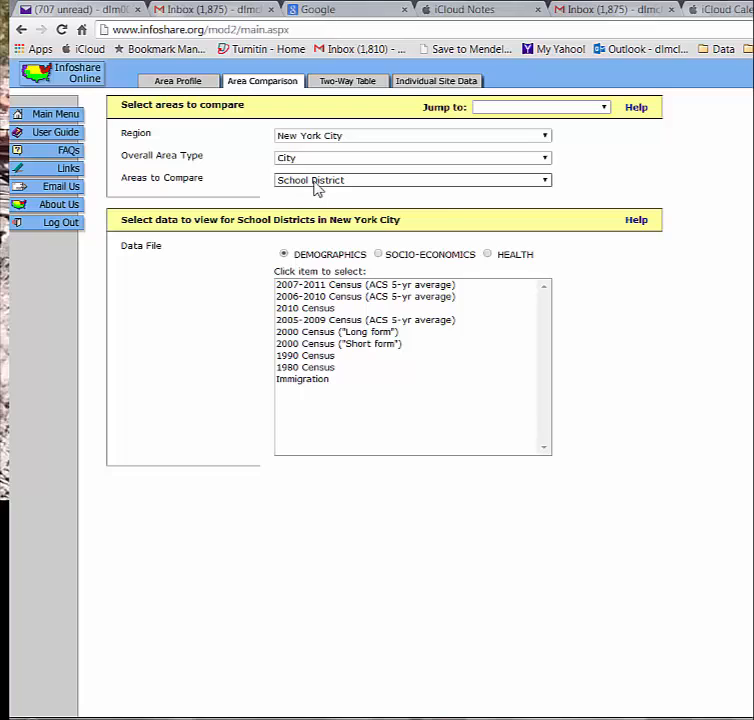
- Add the male and female population columns from Population by Sex in the 2007-2011 Census (ACS 5-yr average) to the comparison
click(330, 285)
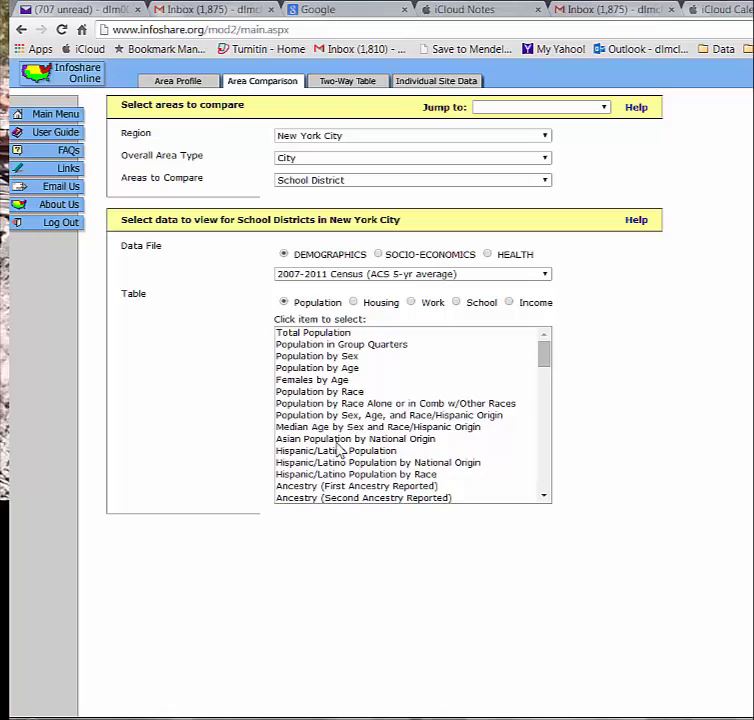
click(325, 357)
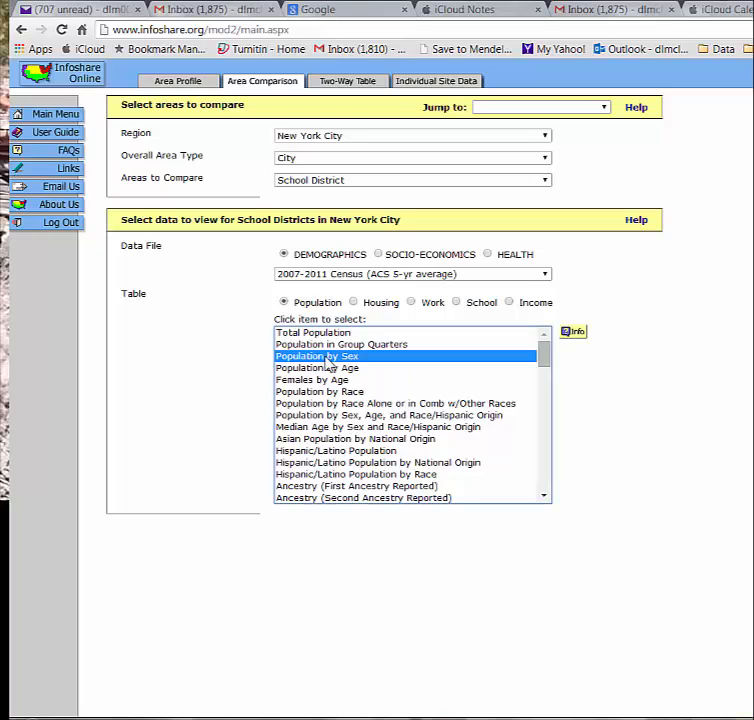
click(327, 358)
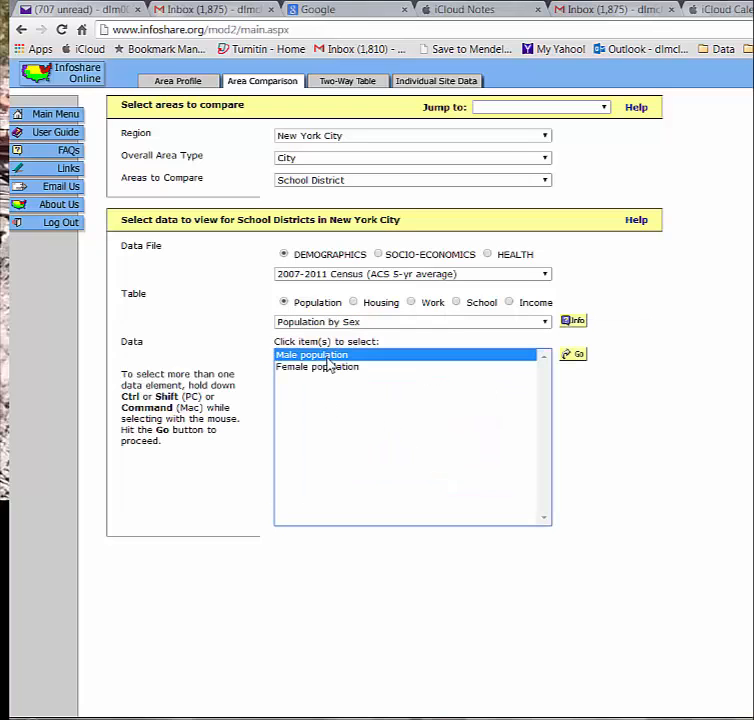
ctrl+click(325, 369)
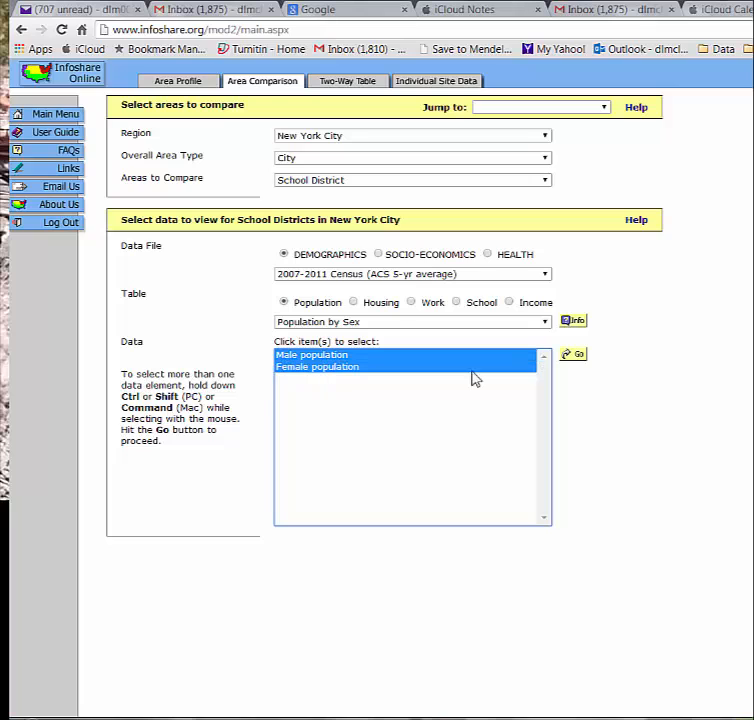
click(578, 355)
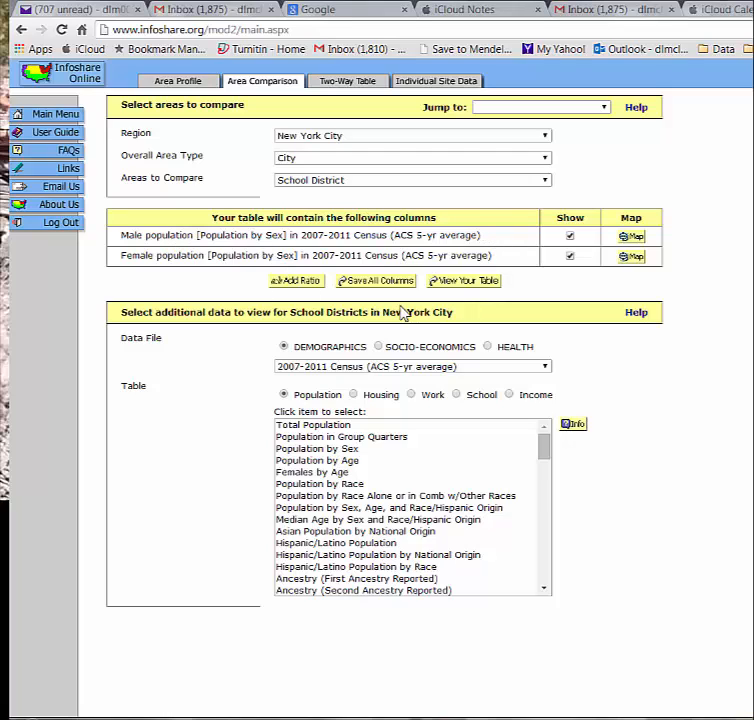
- View the comparison table and review the male and female populations for the boroughs and all school districts
click(455, 283)
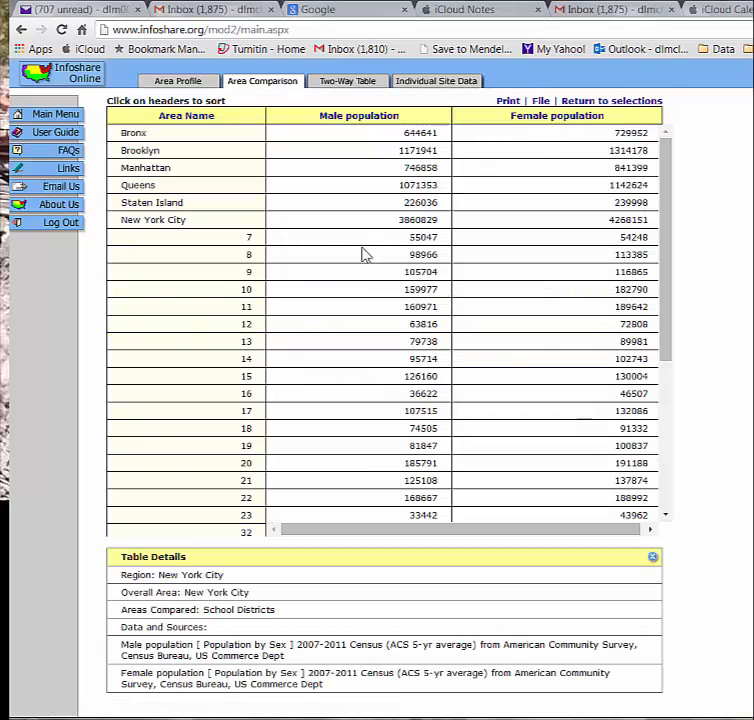
scroll(337, 346, down, 3)
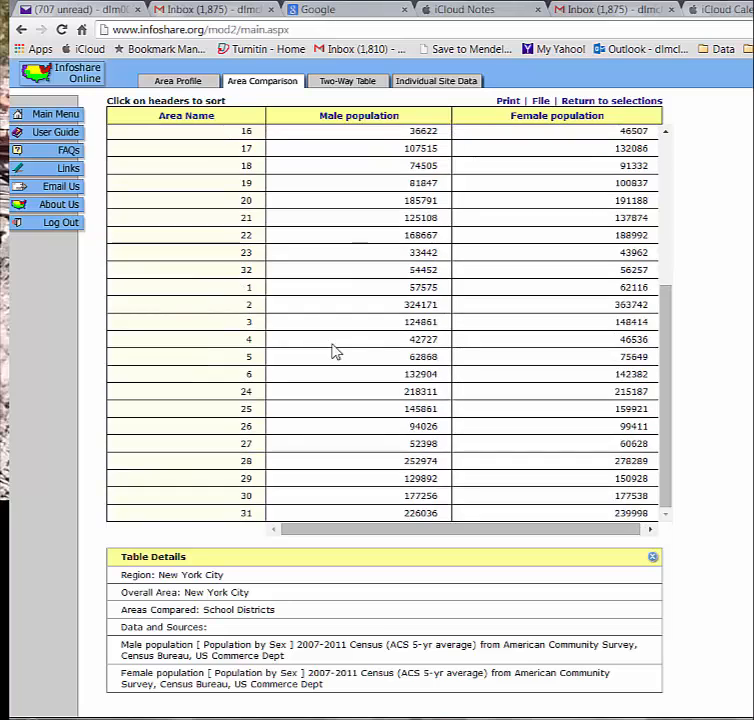
scroll(335, 350, up, 3)
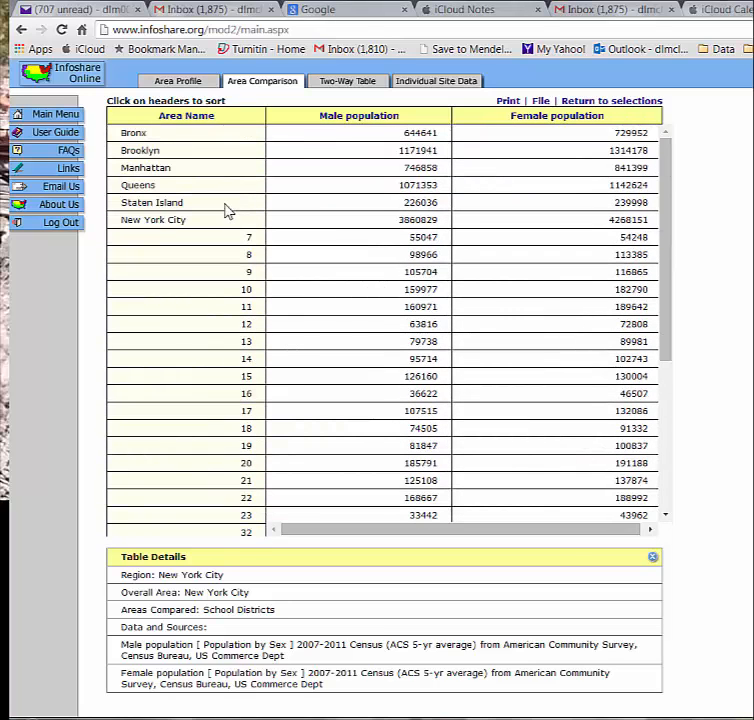
scroll(363, 303, down, 3)
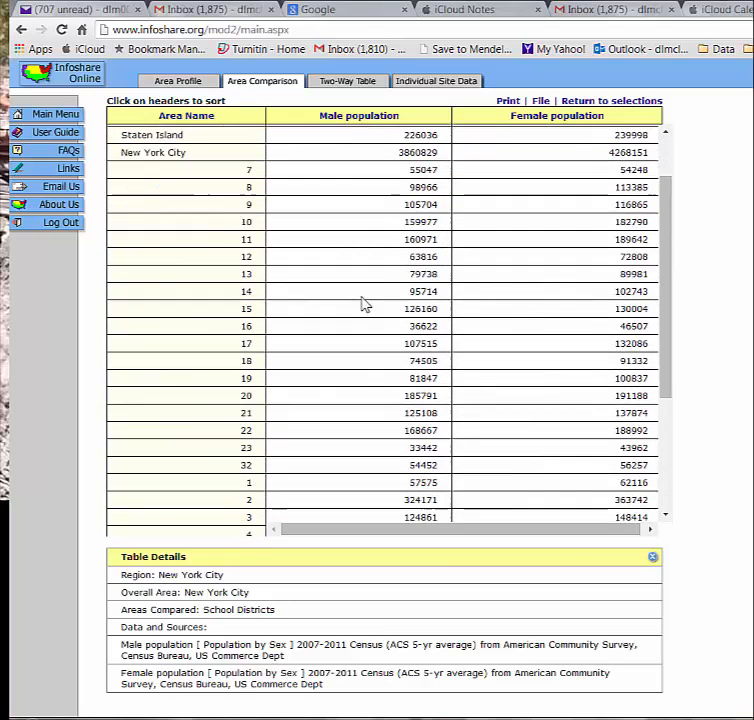
scroll(367, 303, up, 3)
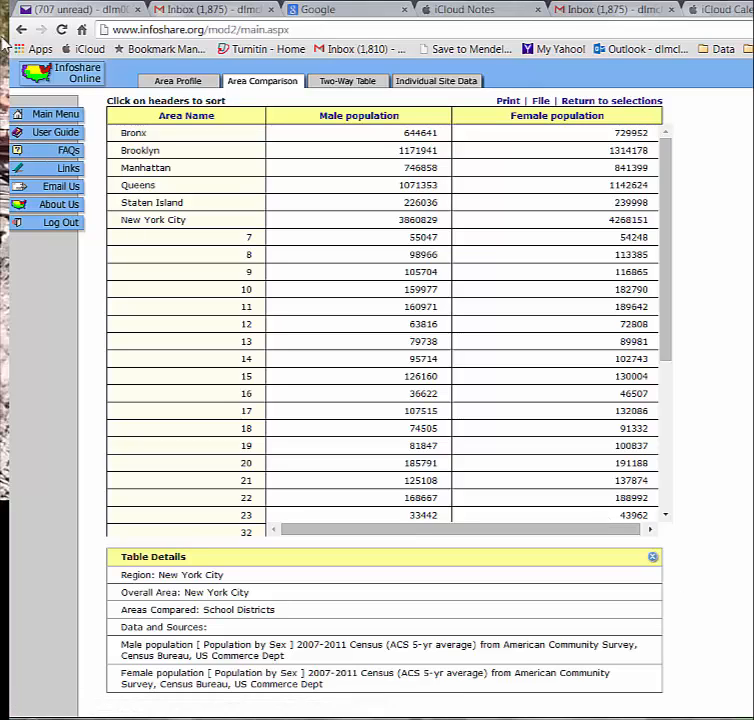
- Return to the data selections and browse the median age by sex and race items and the School, Income, Work and Housing table lists
click(20, 29)
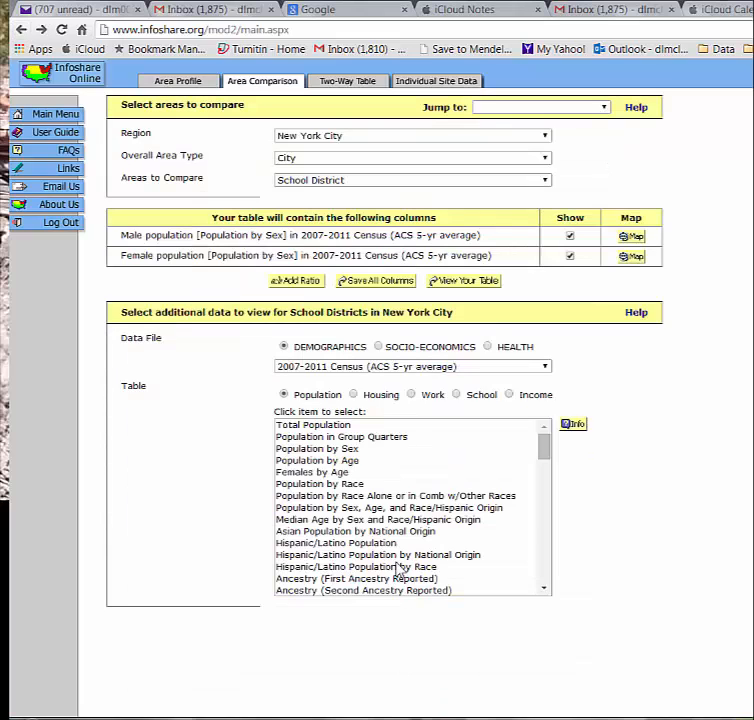
click(343, 519)
scroll(349, 516, down, 3)
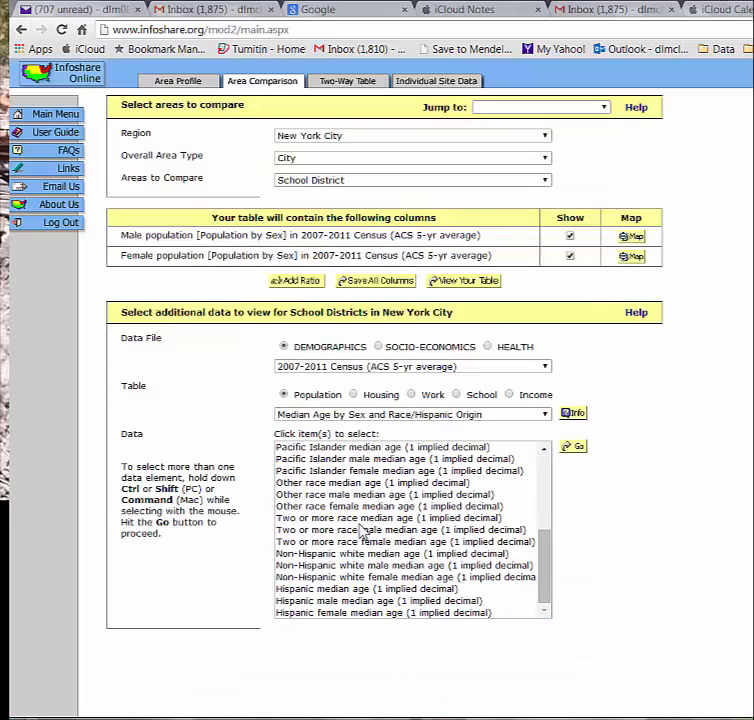
scroll(357, 522, up, 1)
click(357, 524)
click(414, 394)
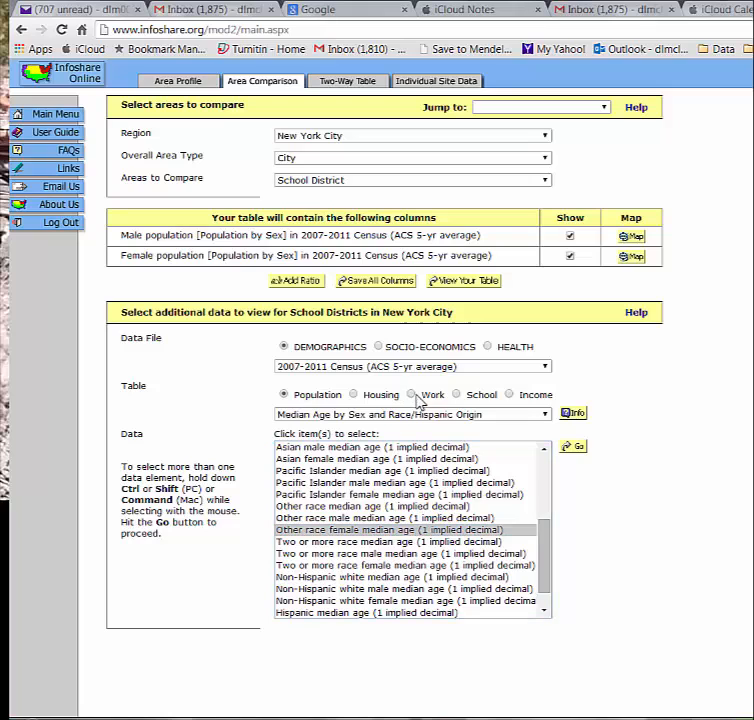
click(457, 395)
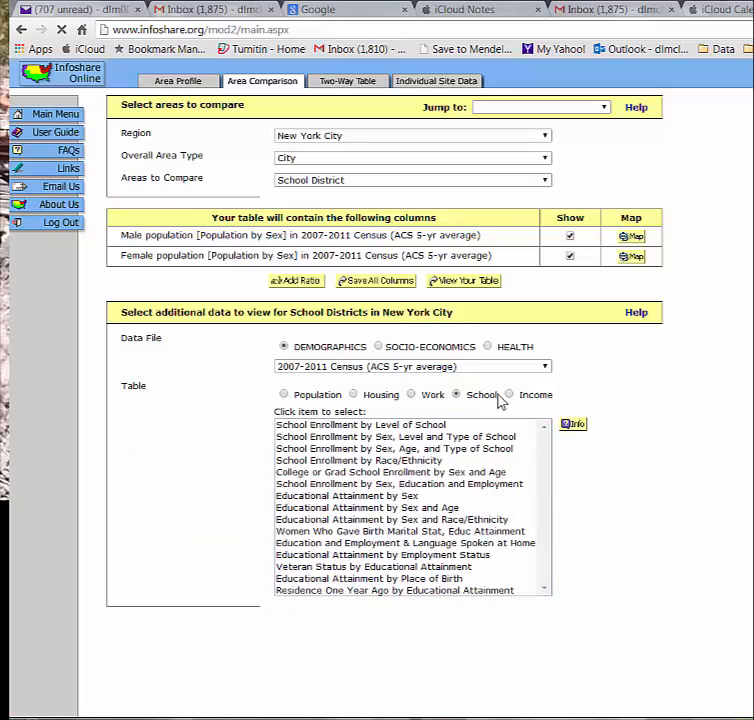
click(509, 395)
click(411, 395)
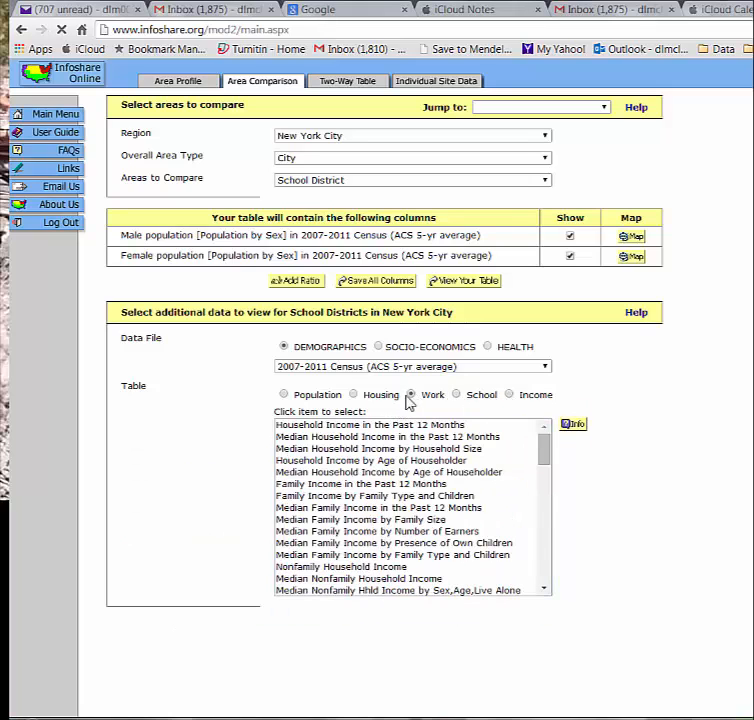
click(353, 395)
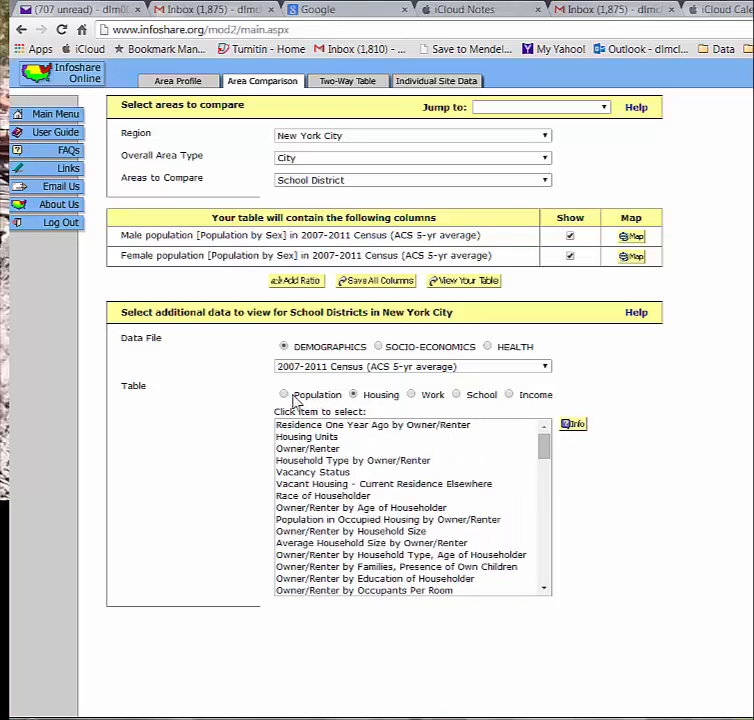